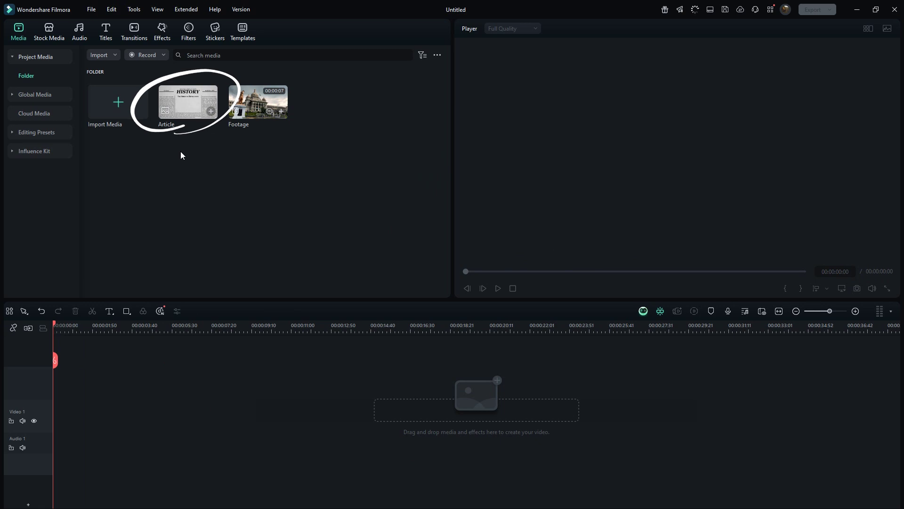
- Add the Article image to the timeline and extend its clip to 7 seconds
click(210, 112)
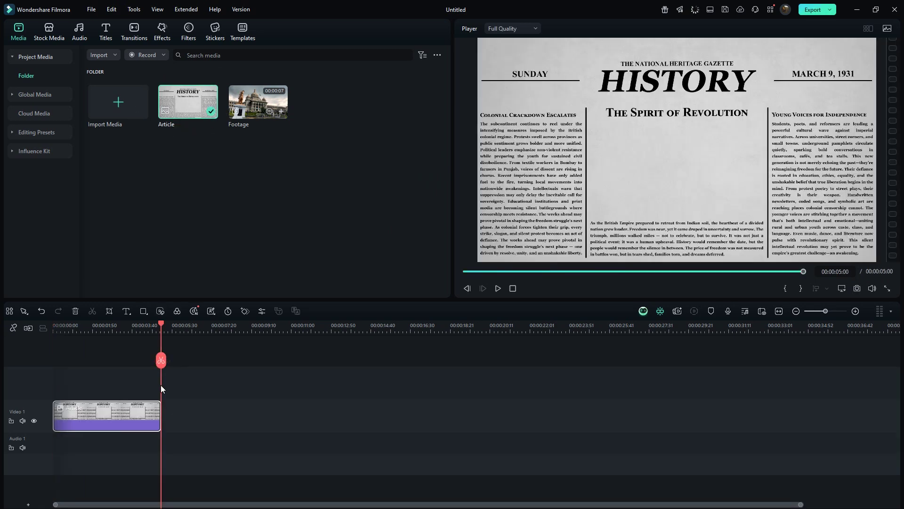
drag(159, 408, 202, 404)
- Search the effects for "retro overlay" and apply Retro Noise Overlay 09 to the Article clip
click(162, 31)
click(171, 54)
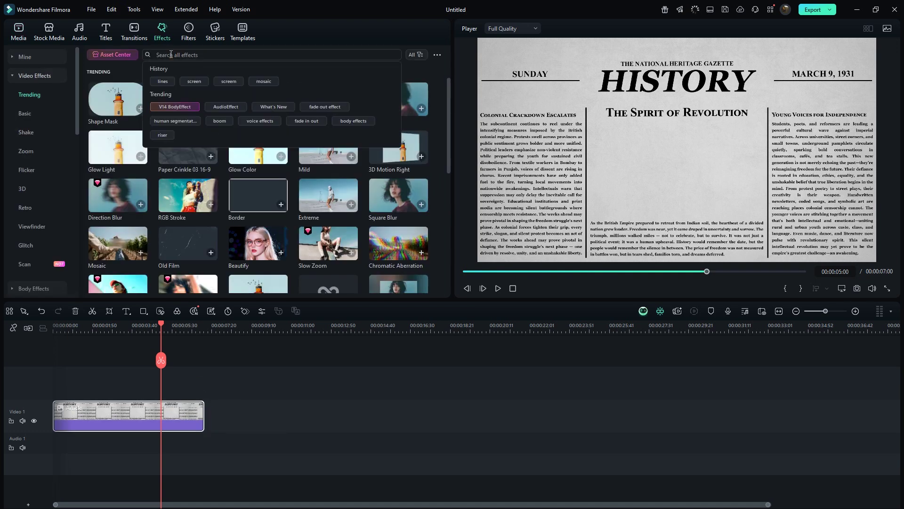
text(retro ov)
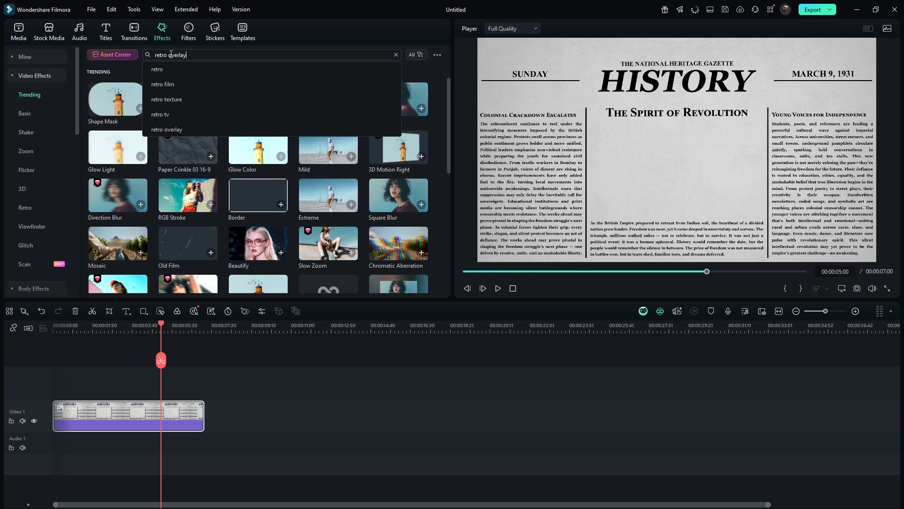
text(erlay)
key(Return)
drag(119, 207, 86, 414)
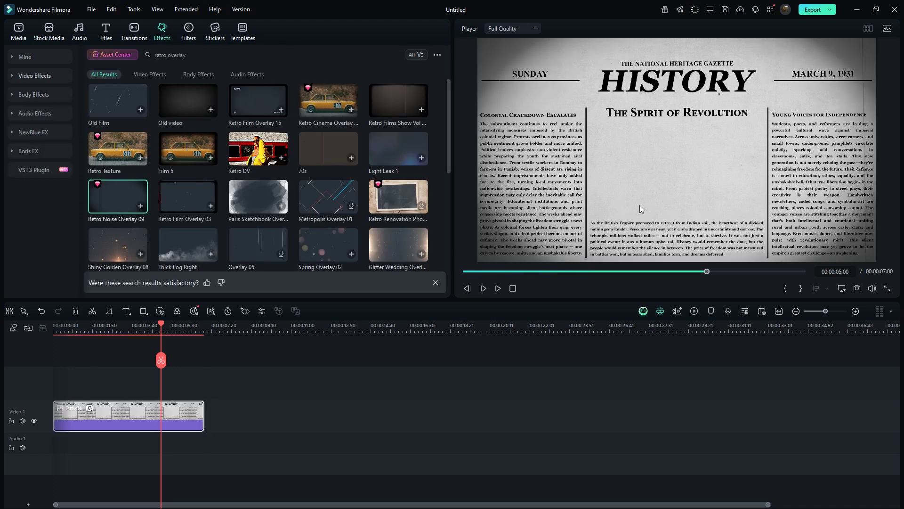
- Place the Footage clip on a track above the Article, starting at zero and ending with it
click(18, 33)
drag(240, 125, 53, 384)
drag(210, 384, 200, 387)
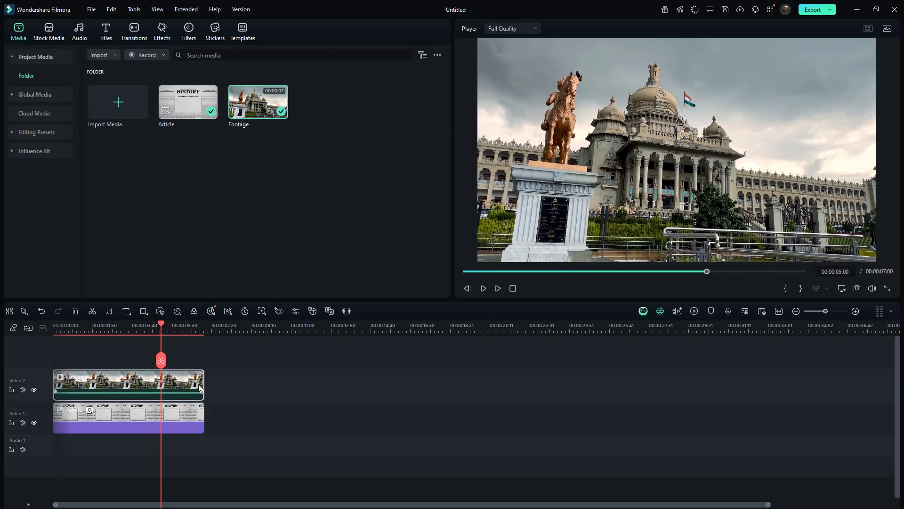
- Scale the footage to 43.55% and move it to Y -178.53 so it fills the article's blank picture area
double_click(198, 387)
drag(477, 39, 726, 200)
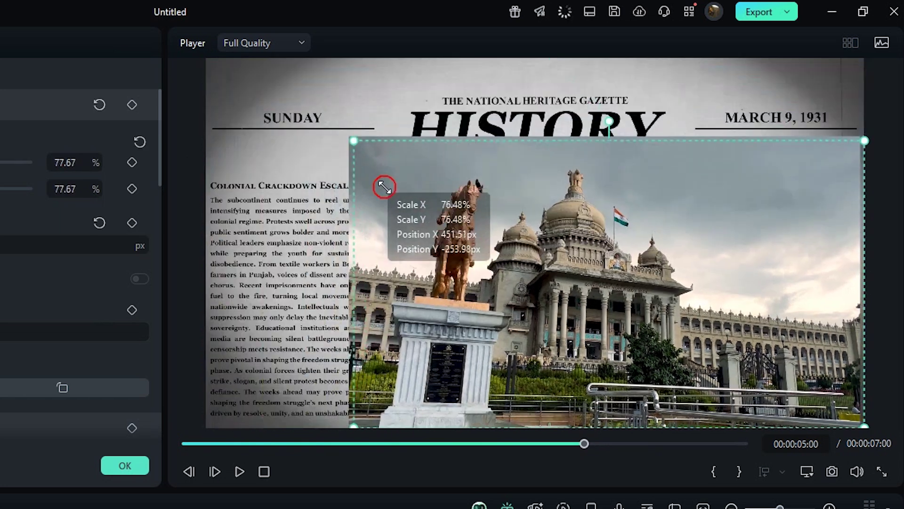
drag(616, 326, 618, 328)
drag(675, 322, 475, 242)
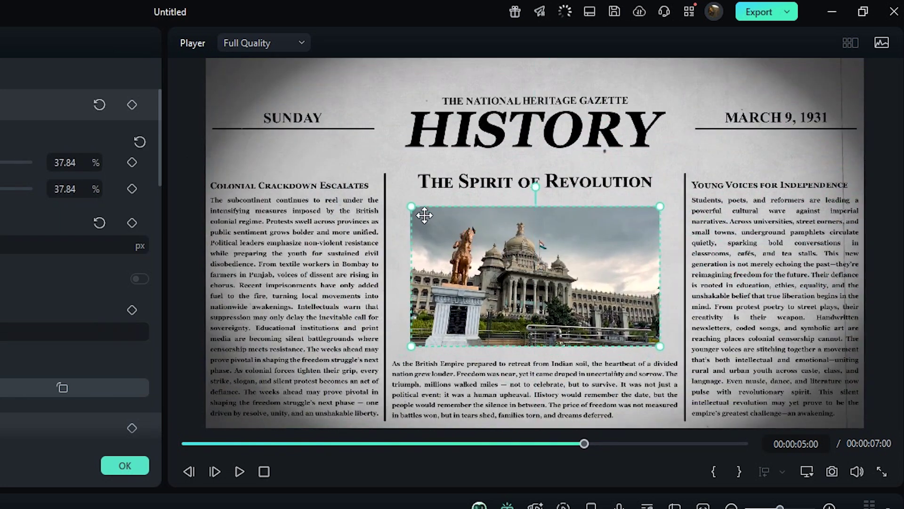
drag(409, 207, 389, 197)
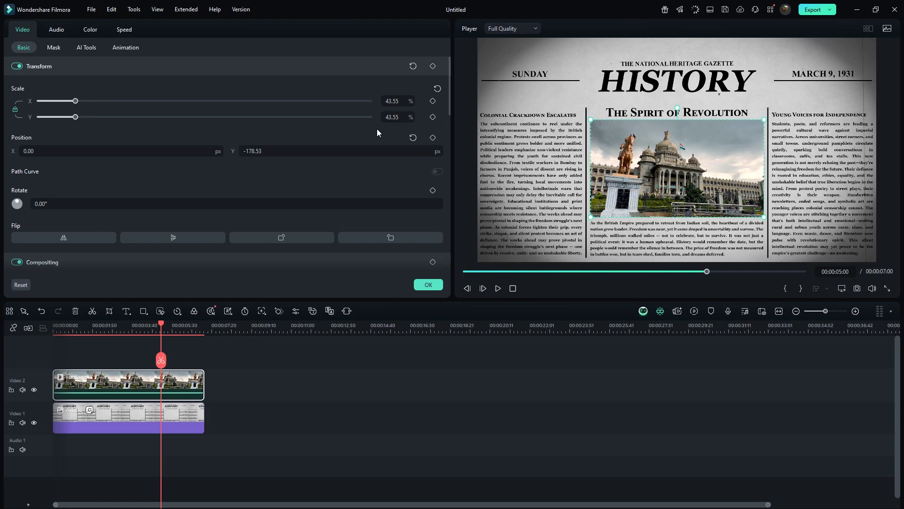
click(635, 96)
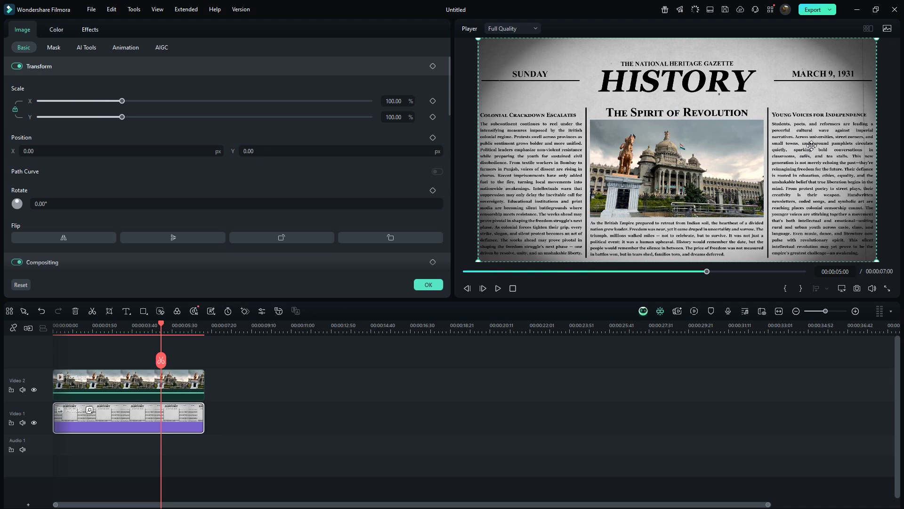
click(430, 285)
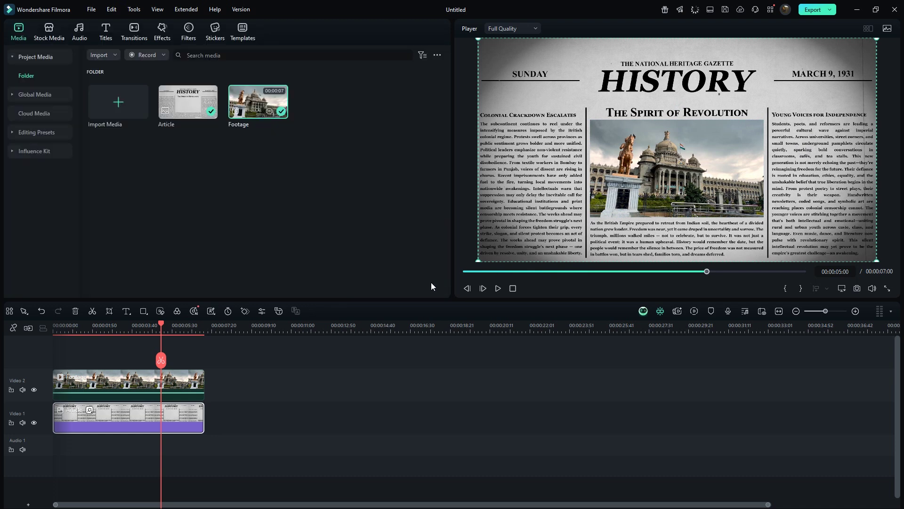
- Add an adjustment layer above the footage and extend it to the full length of the clips below
click(59, 136)
drag(118, 121, 28, 352)
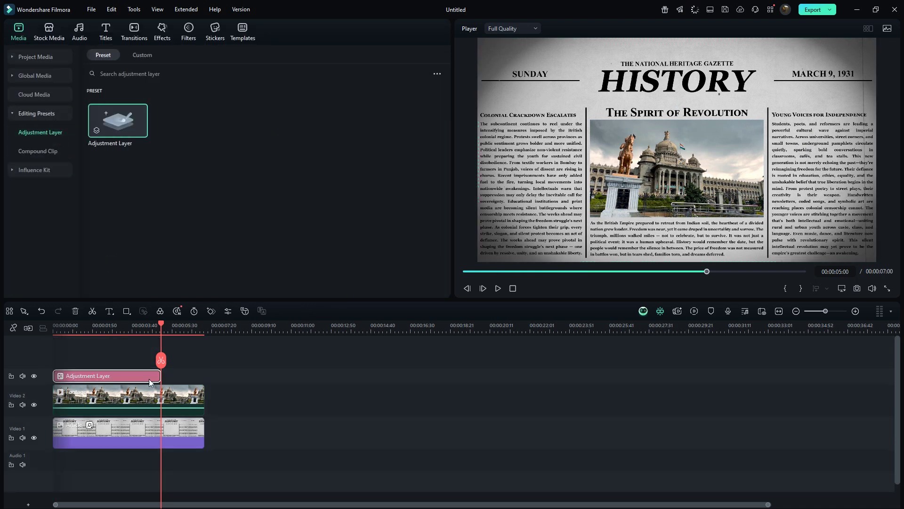
drag(160, 377, 204, 377)
- Move the playhead near the start and apply Scanline Effect 1, found by searching "scanline", to the adjustment layer
click(99, 331)
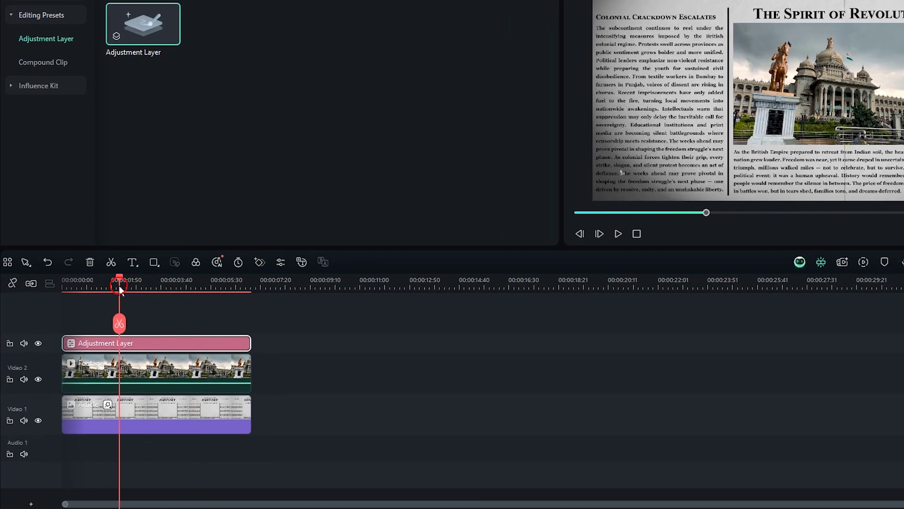
drag(120, 288, 71, 289)
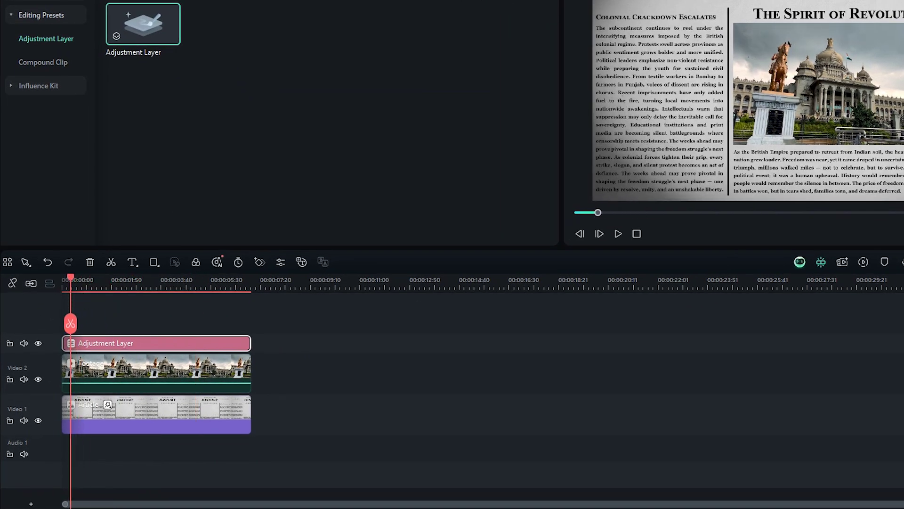
key(ctrl+=)
click(198, 41)
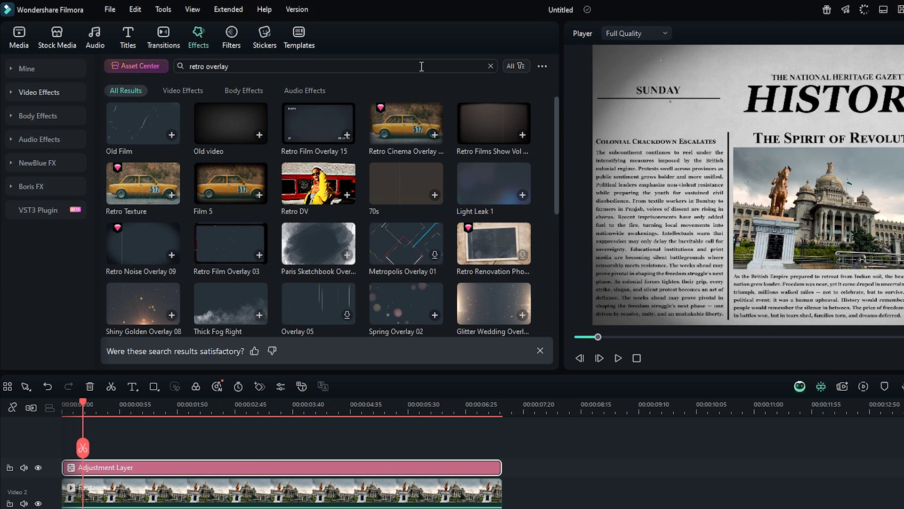
click(490, 67)
text(scan)
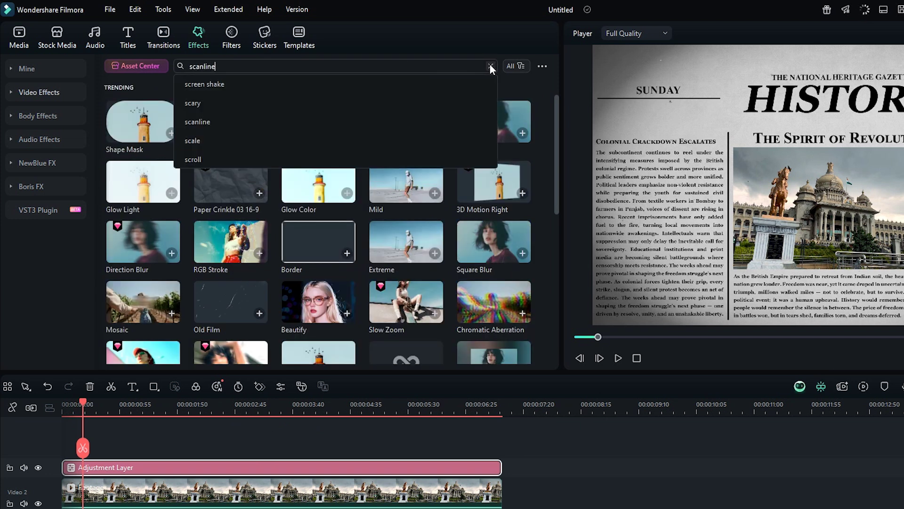
text(line)
key(Return)
drag(140, 125, 139, 466)
- Search the filters for "digital black" and apply Digital Black to the adjustment layer
click(230, 39)
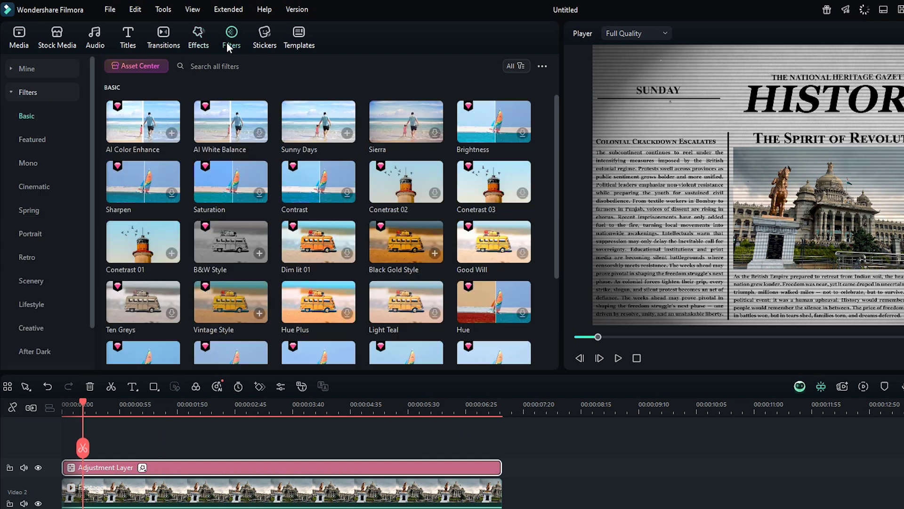
click(264, 65)
text(digital black)
key(Return)
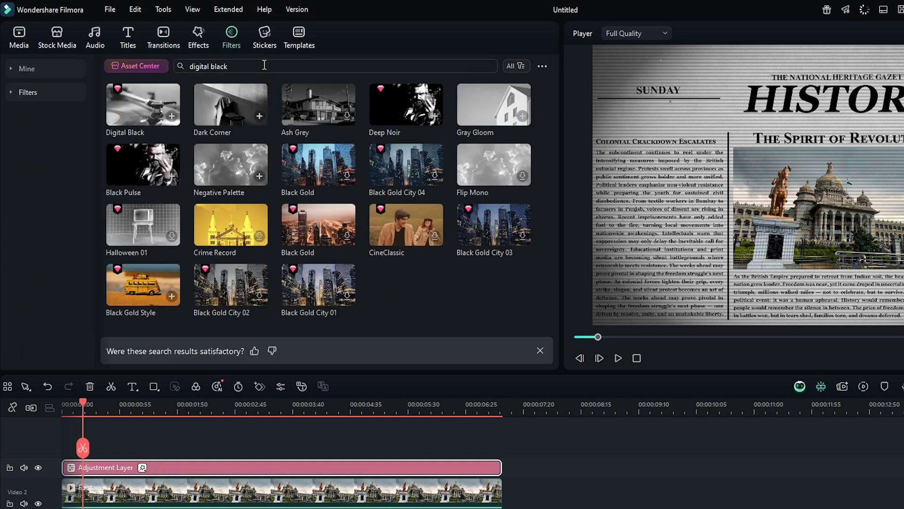
drag(134, 111, 141, 466)
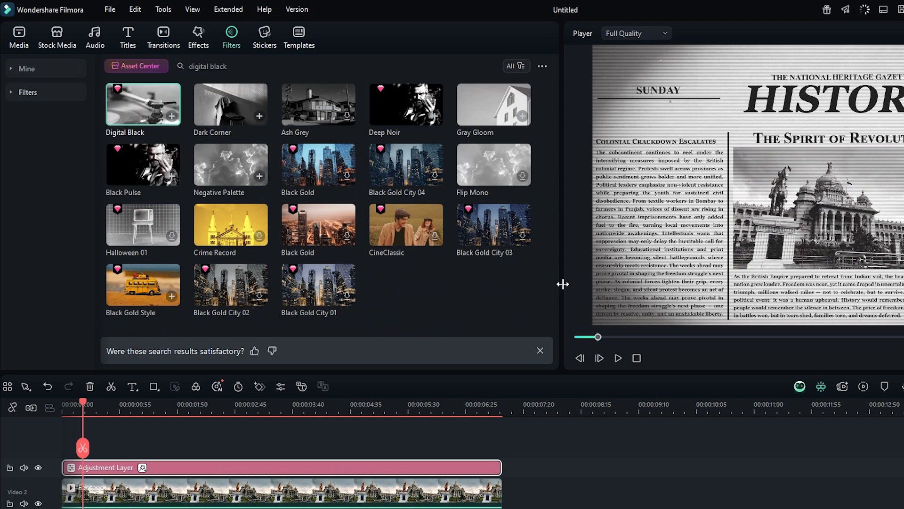
- Keyframe the Digital Black filter's opacity at 0% at the playhead near the start
mouse_move(143, 469)
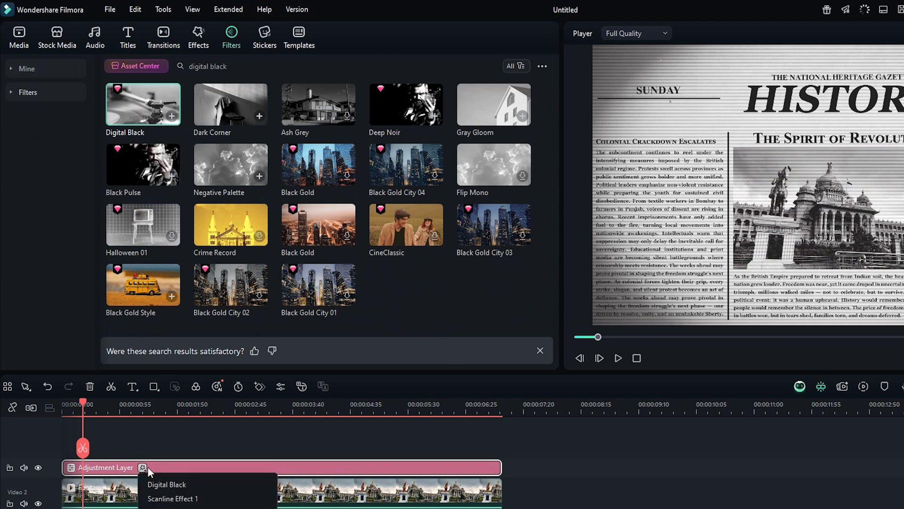
click(158, 484)
click(536, 108)
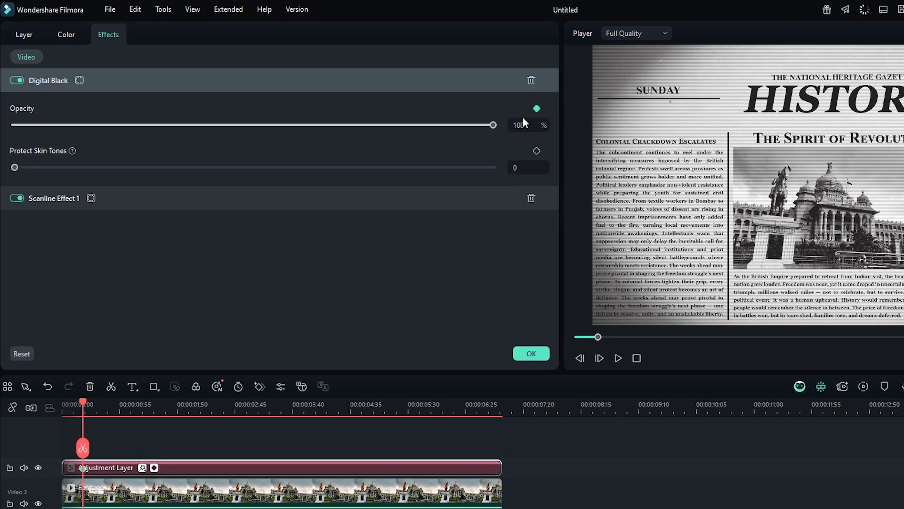
drag(493, 125, 4, 125)
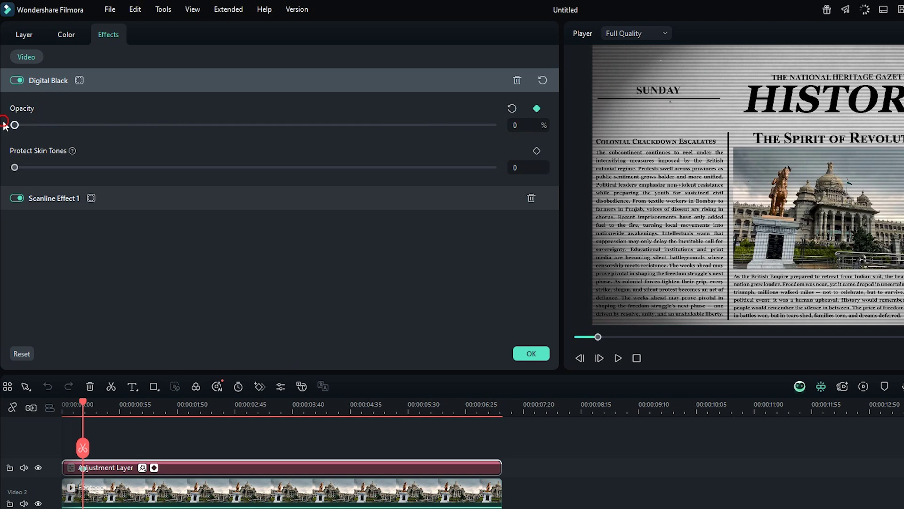
- Keyframe Scanline Effect 1's opacity at 0% near the start and set its density to 10
click(101, 198)
scroll(428, 277, down, 1)
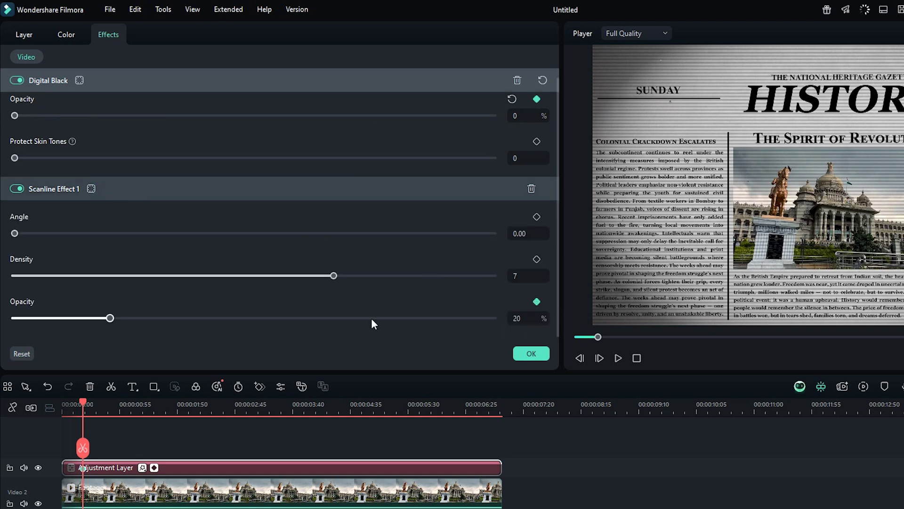
drag(112, 322, 9, 321)
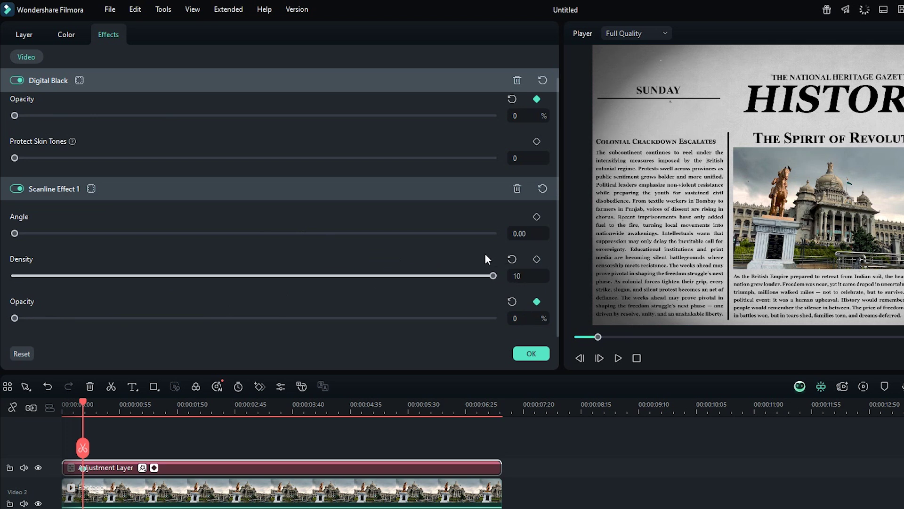
- At about 2 seconds, keyframe the Digital Black opacity at 100% and the Scanline Effect 1 opacity at 10%
key(space)
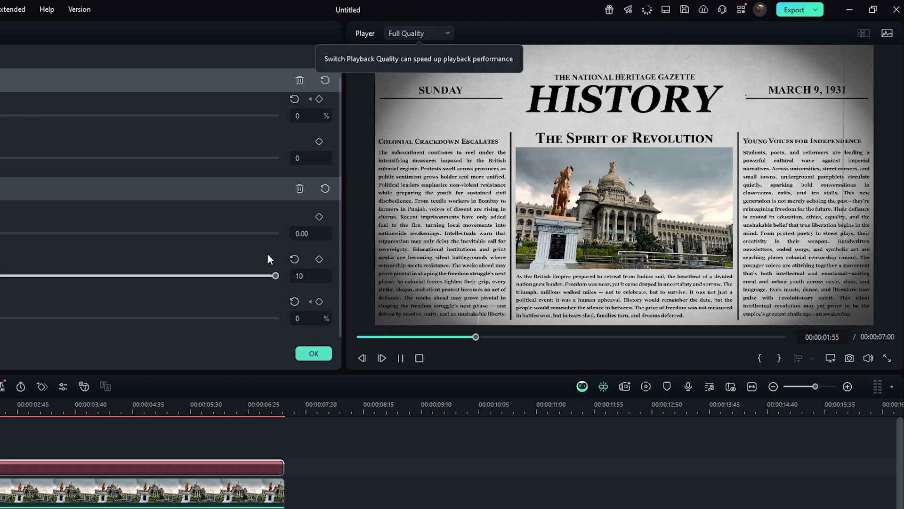
key(space)
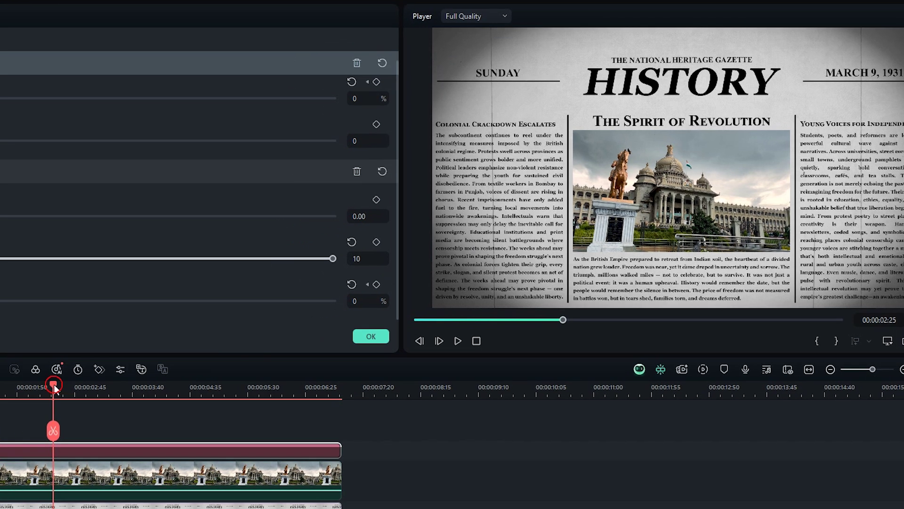
drag(225, 336, 210, 341)
drag(26, 47, 537, 46)
drag(26, 249, 73, 249)
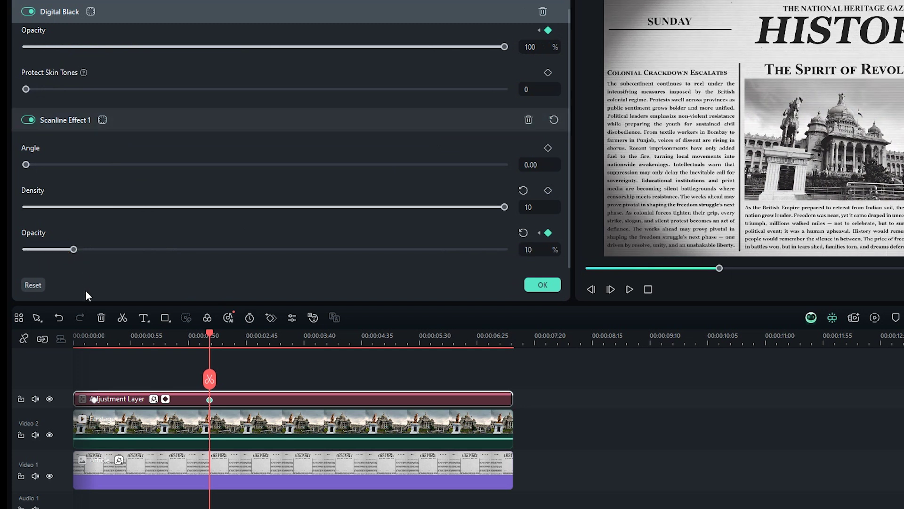
- Play the timeline from the start to preview the fade into black and white with scanlines
click(85, 344)
key(space)
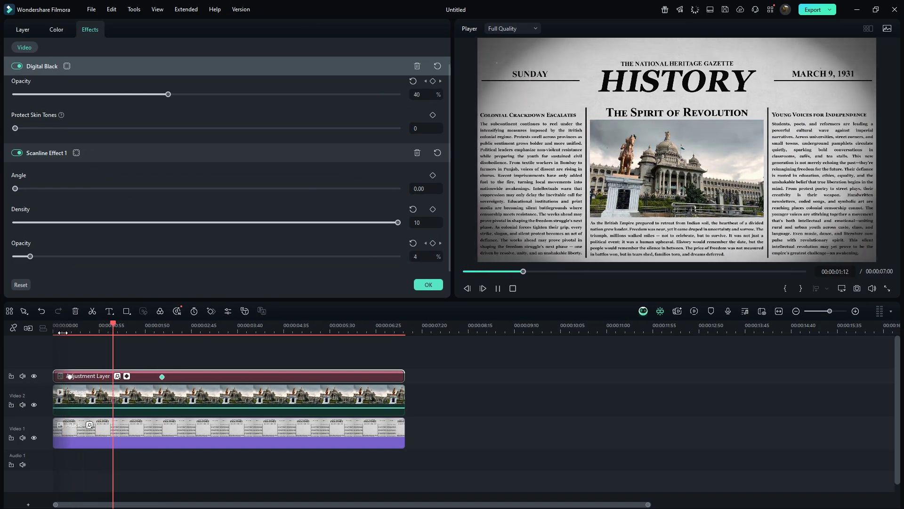
key(space)
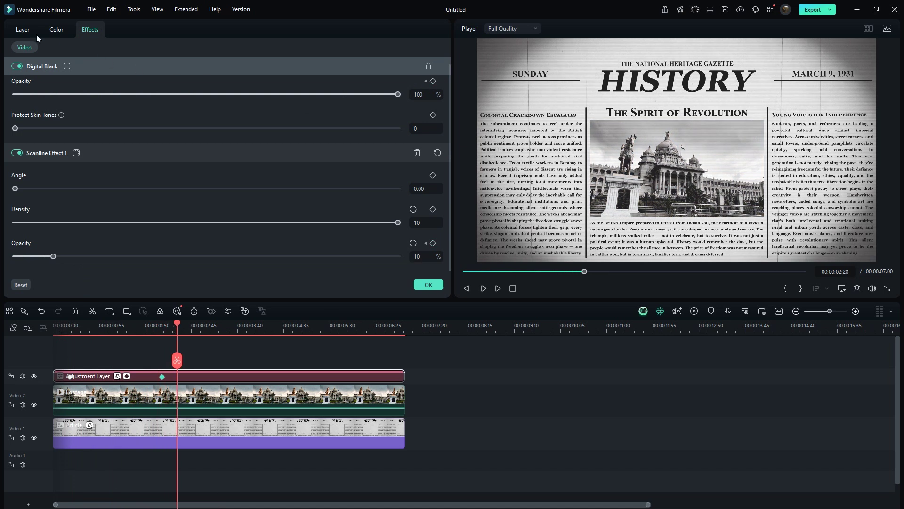
- Match the adjustment layer to the footage by setting its scale to 43.55% and its Y position to -178.53 px
click(24, 30)
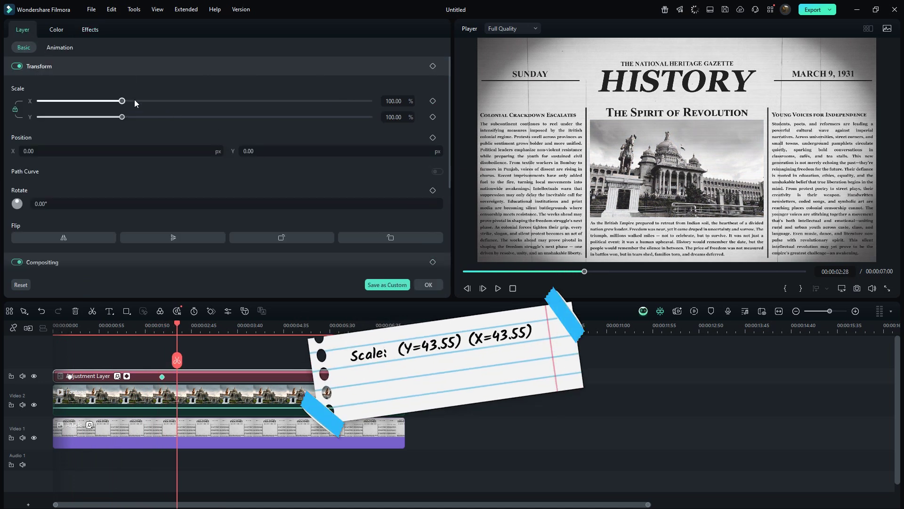
drag(122, 101, 94, 108)
click(393, 106)
text(43.5)
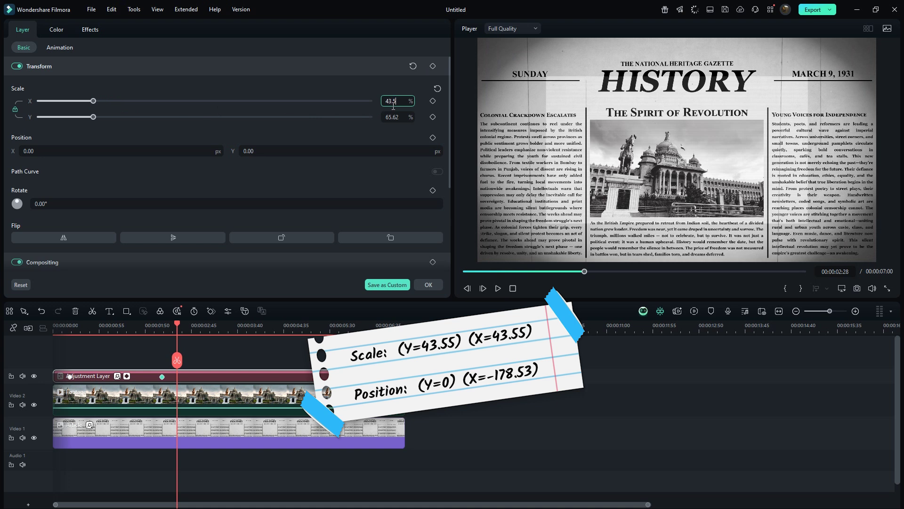
text(5)
key(Return)
click(372, 151)
text(-178.53)
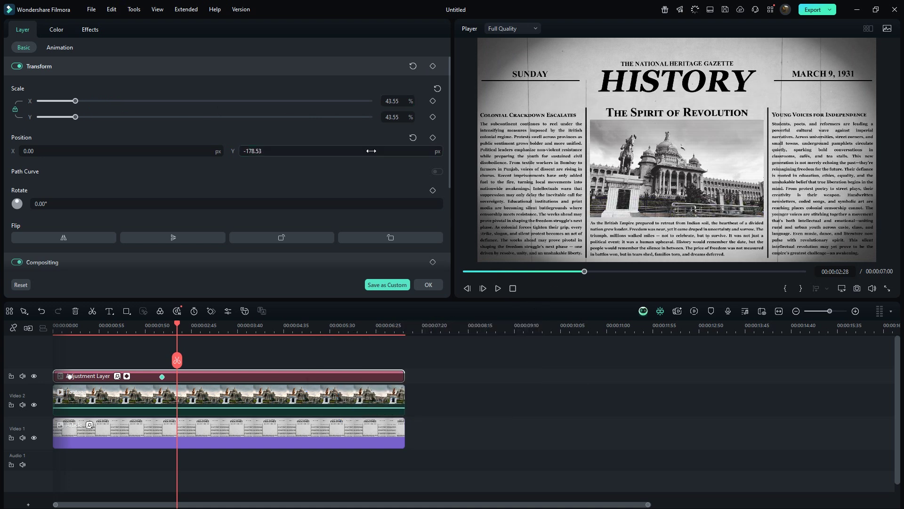
key(Return)
- Apply Ease in to the opacity keyframes in the adjustment layer's keyframe graph, then collapse the graph
click(127, 376)
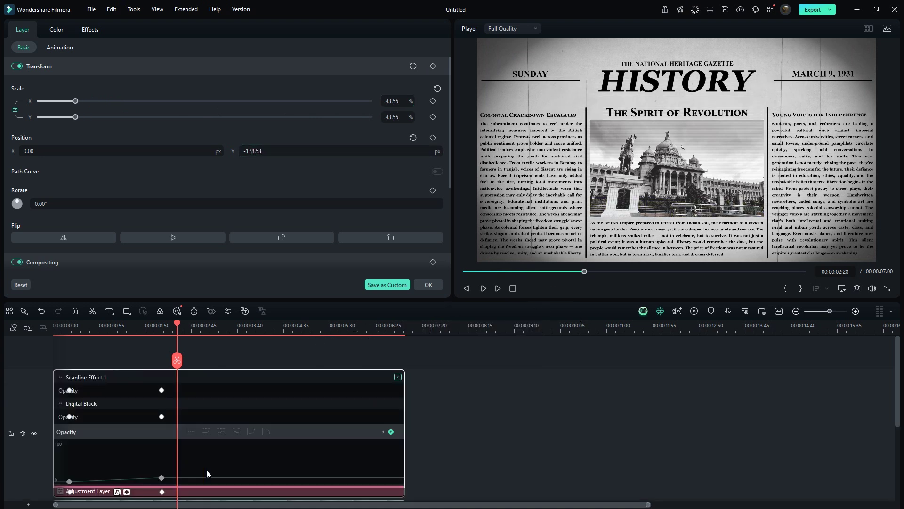
drag(208, 460, 56, 492)
right_click(161, 477)
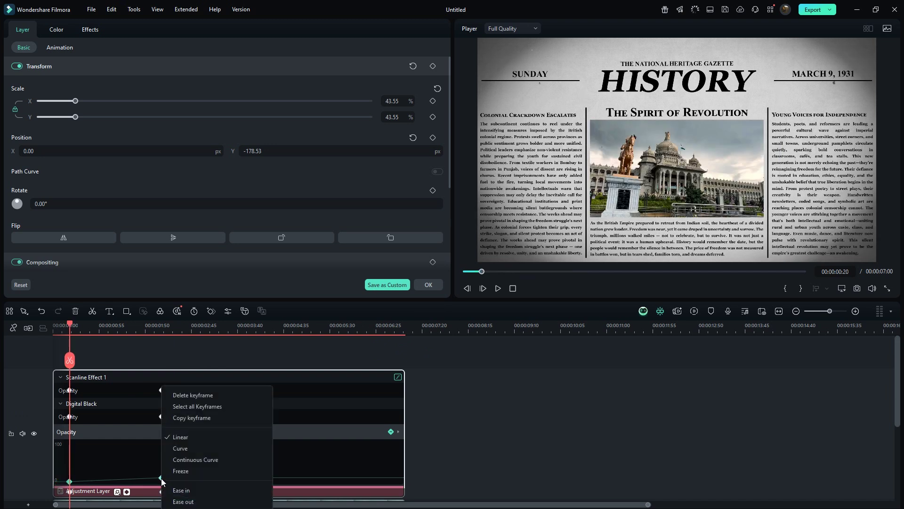
click(175, 491)
click(127, 491)
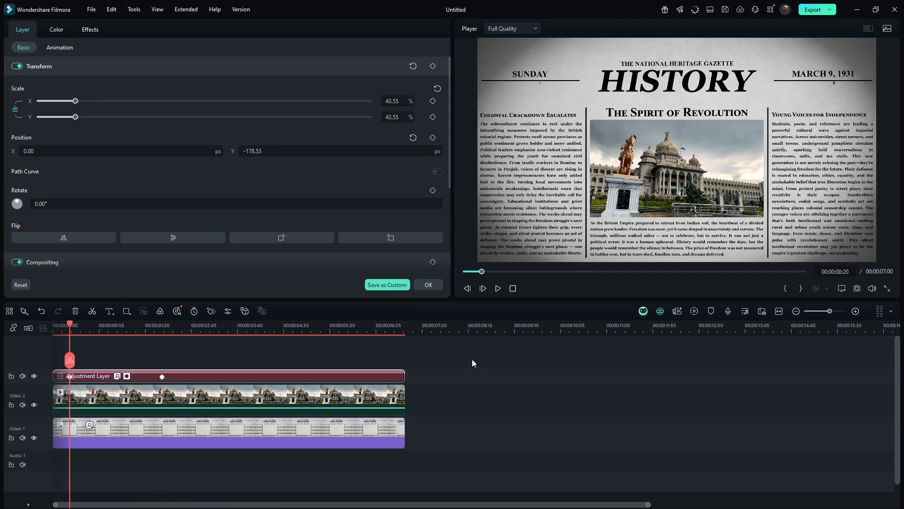
- Combine the adjustment layer, footage and article clips into a compound clip named Main
drag(472, 360, 214, 429)
right_click(215, 430)
click(263, 245)
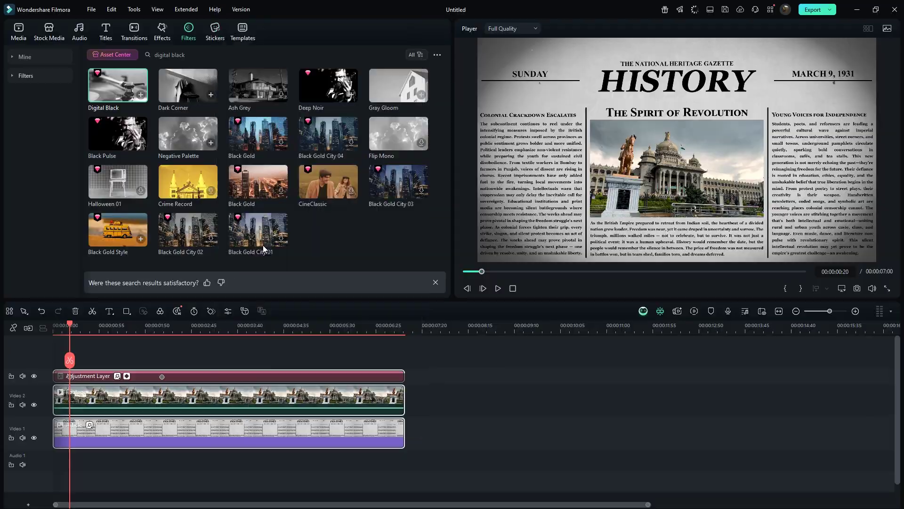
text(Main)
key(Return)
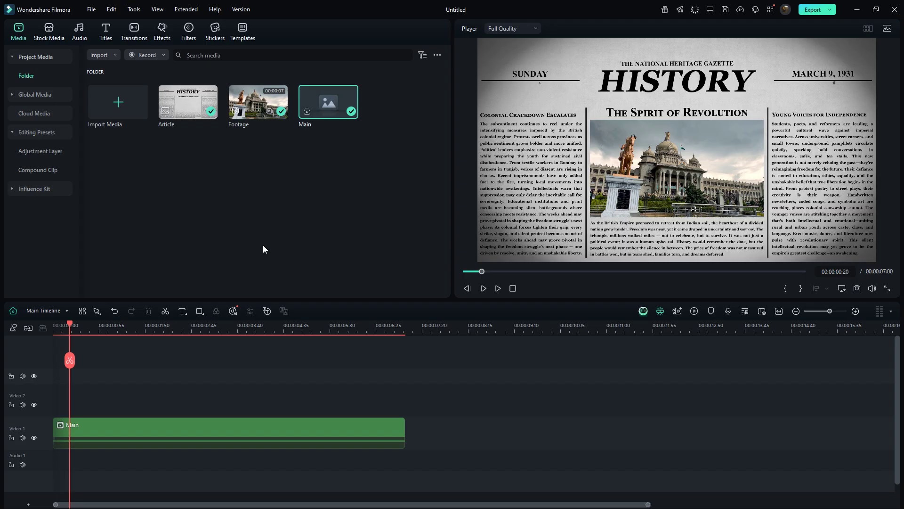
- Keyframe the Main clip's scale and position at 00:00:00:20, with scale 231% and Y position 413 px
click(210, 434)
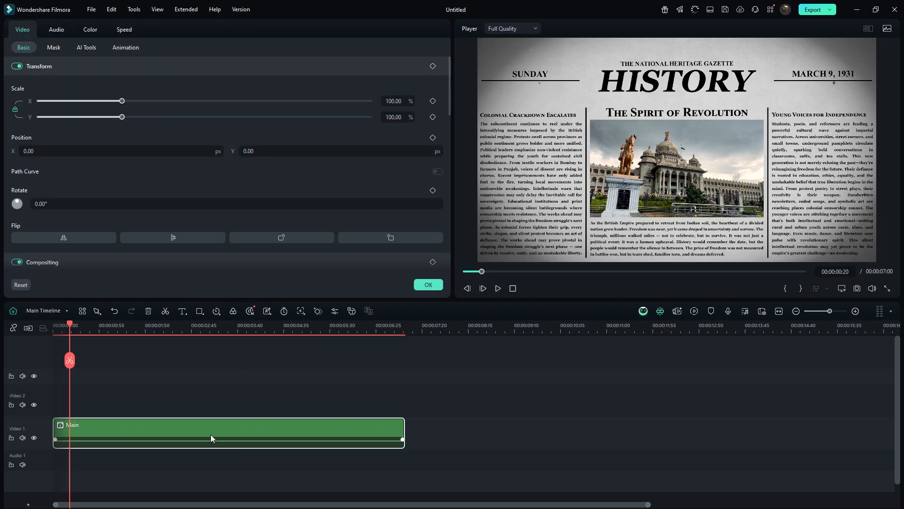
click(433, 138)
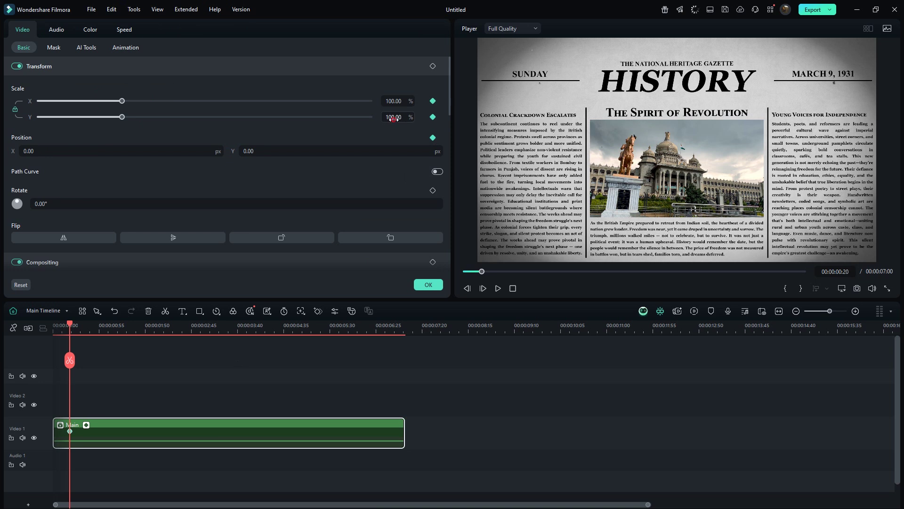
drag(394, 119, 391, 120)
drag(385, 151, 721, 166)
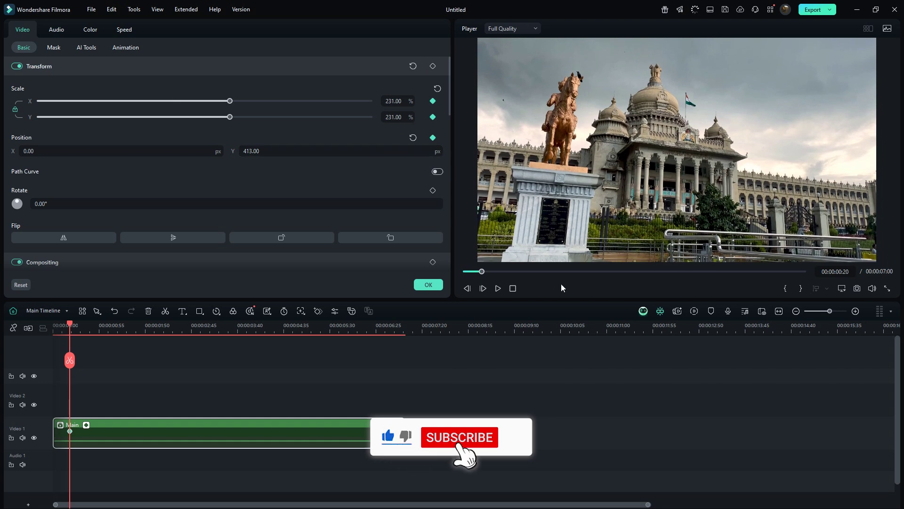
- Reset the Main clip's position and scale to 0 px and 100% at 00:00:01:05, keyframing the zoom-out
drag(71, 324, 108, 326)
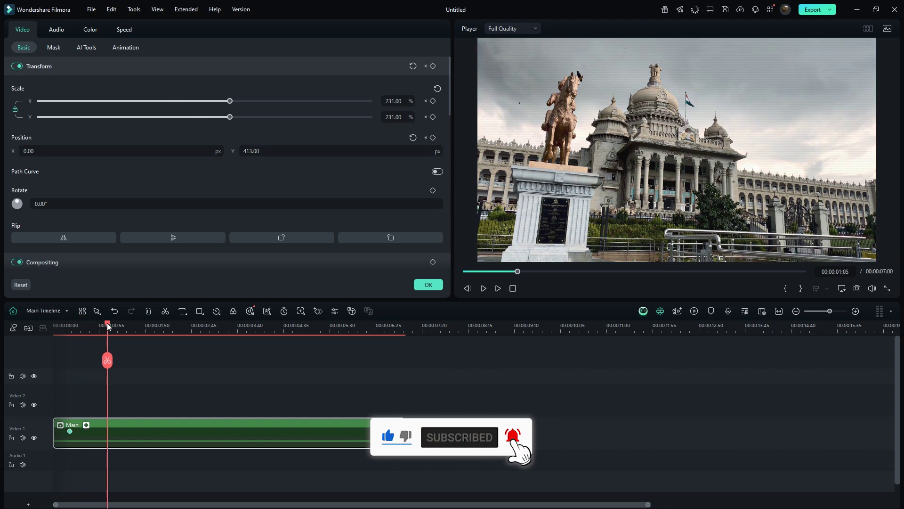
click(413, 138)
click(437, 88)
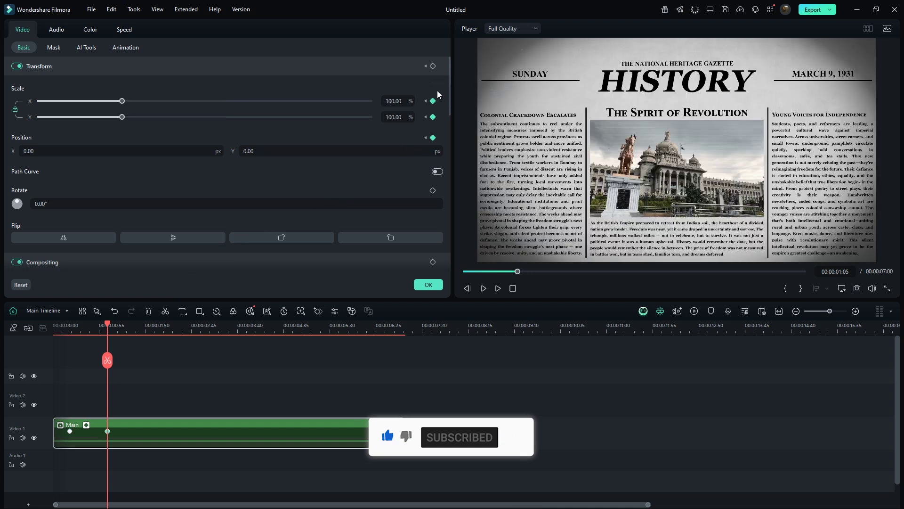
- Play the Main clip from its first keyframe to preview the zoom-out to the full article
click(72, 325)
key(space)
key(space)
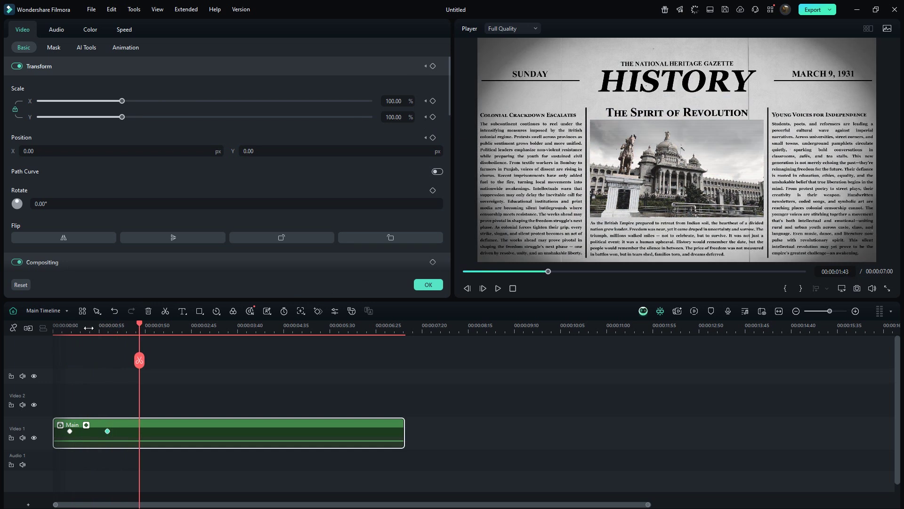
- Add holding scale and position keyframes at 00:00:04:05, then set scale 70% and Y position 115 px at 00:00:04:30
drag(139, 327, 260, 311)
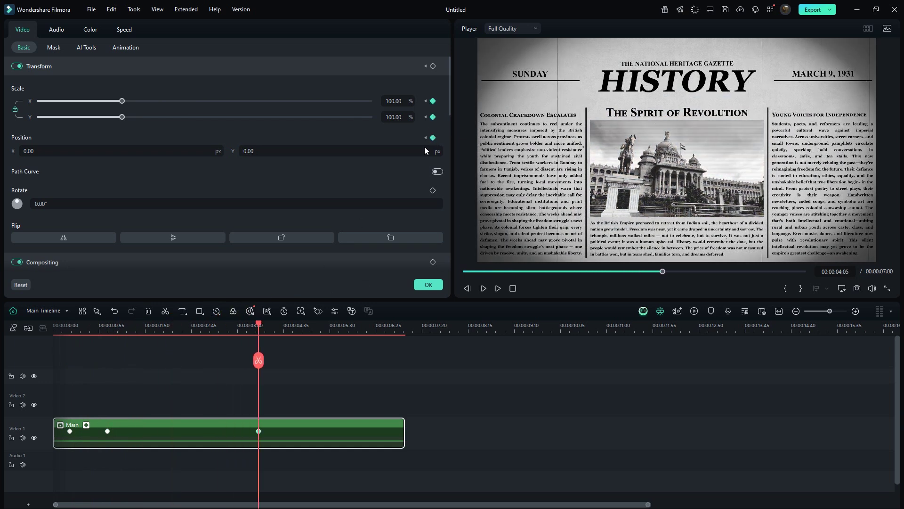
drag(259, 325, 281, 322)
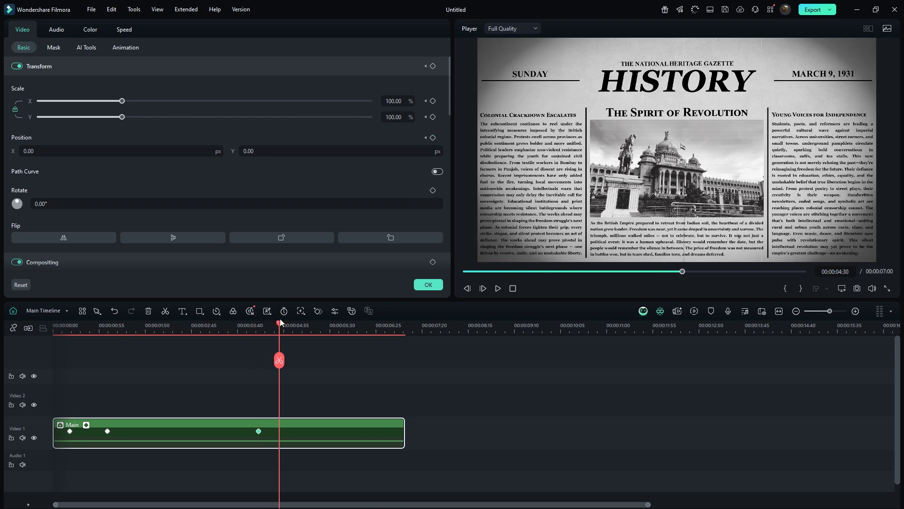
drag(395, 118, 641, 113)
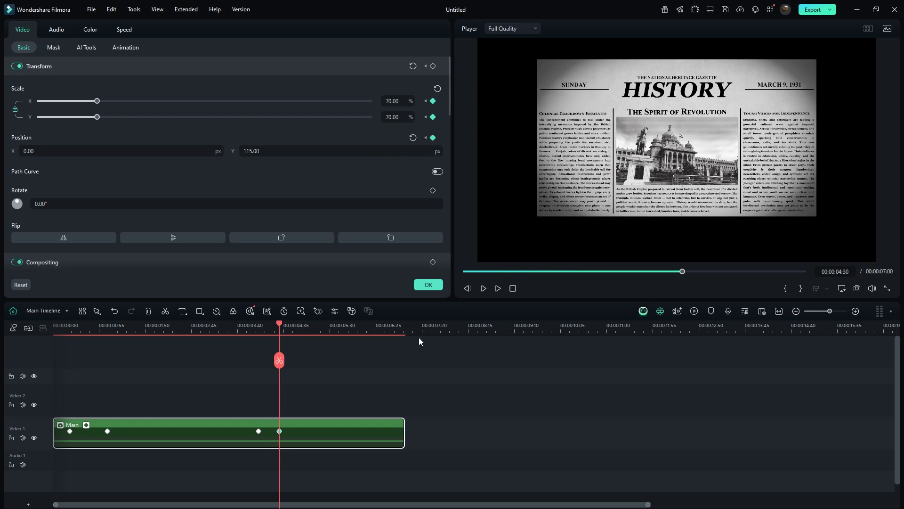
- Open the Main clip's keyframe graph and apply easing to the first and last pairs of Scale X keyframes
click(86, 424)
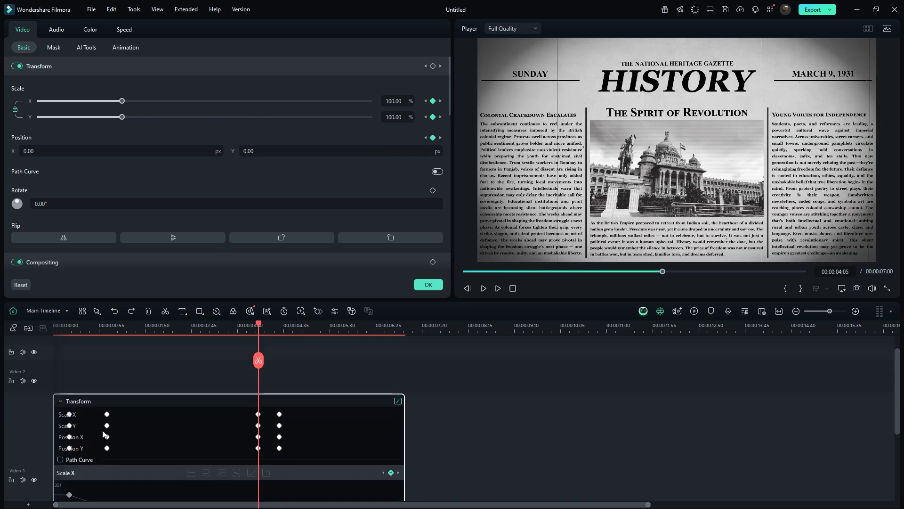
scroll(105, 432, down, 2)
drag(122, 437, 63, 468)
right_click(107, 461)
click(124, 472)
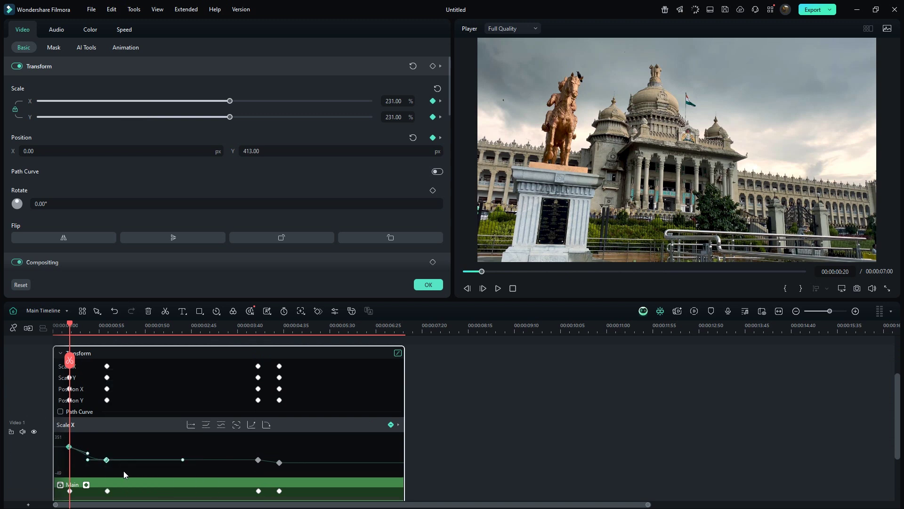
click(268, 460)
right_click(279, 462)
click(298, 487)
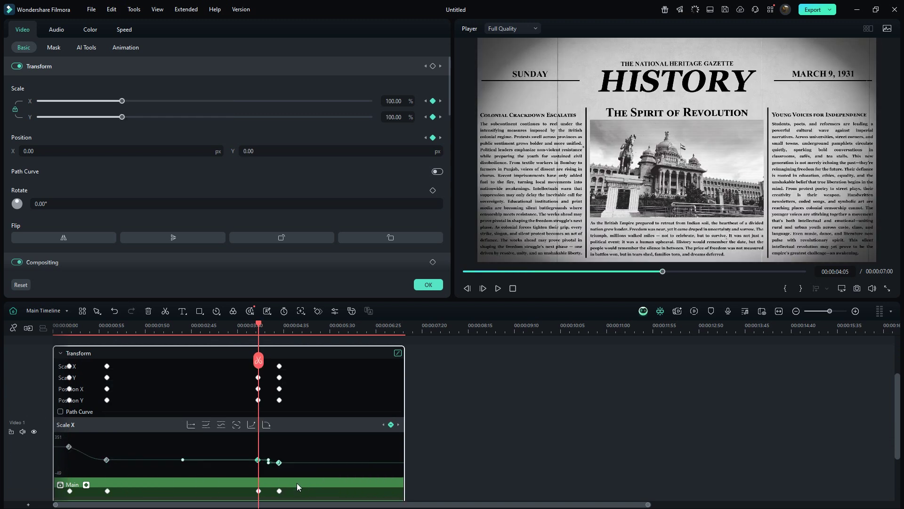
- Apply easing to the first and last pairs of Position Y keyframes in the Main clip's graph
click(91, 402)
drag(127, 444, 63, 465)
right_click(70, 451)
click(99, 465)
drag(245, 445, 290, 466)
right_click(282, 457)
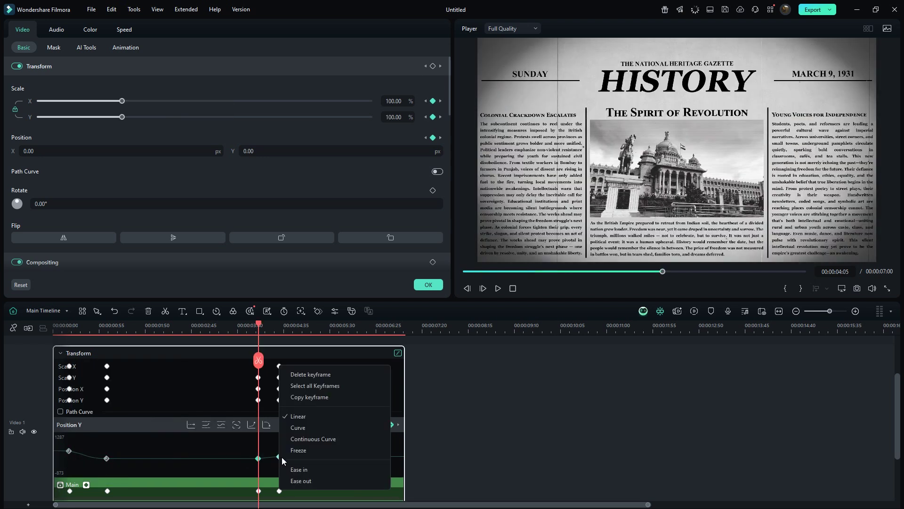
click(298, 477)
- Collapse the Main clip's keyframe graph and play the second zoom-out from 00:00:04:05
click(86, 484)
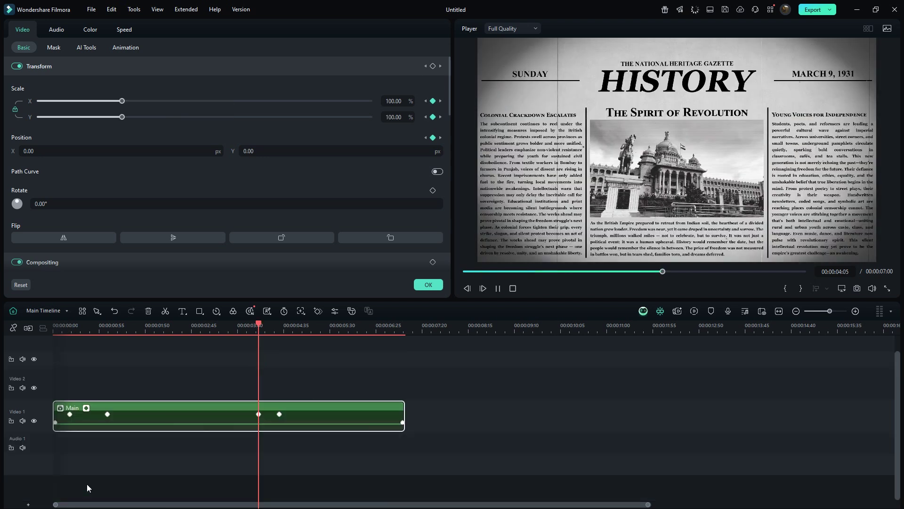
key(space)
key(space)
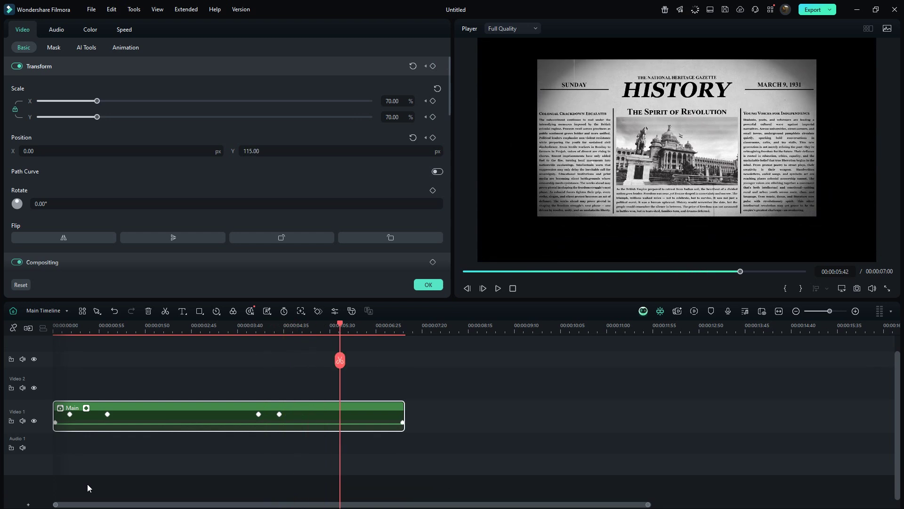
- Search the effects for "mild" and place the Mild effect above the Main clip over its full length
click(417, 284)
click(163, 37)
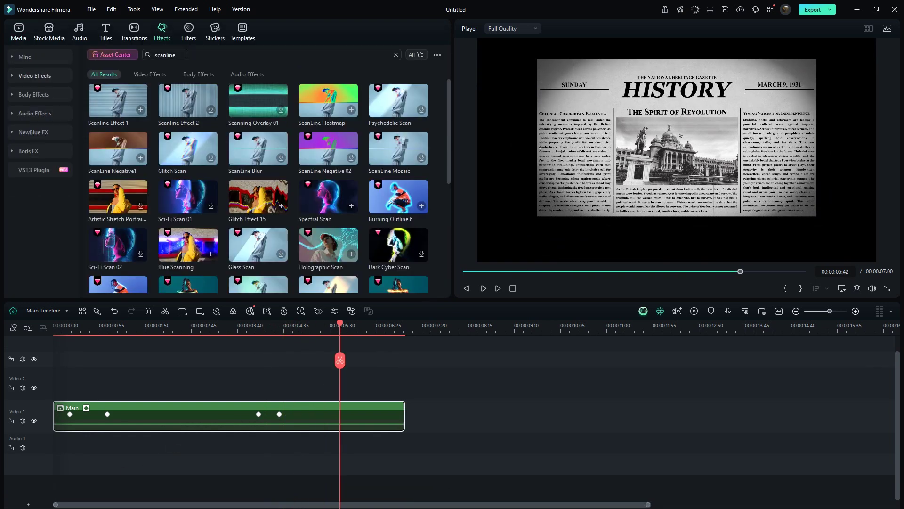
double_click(185, 55)
text(mild)
key(Return)
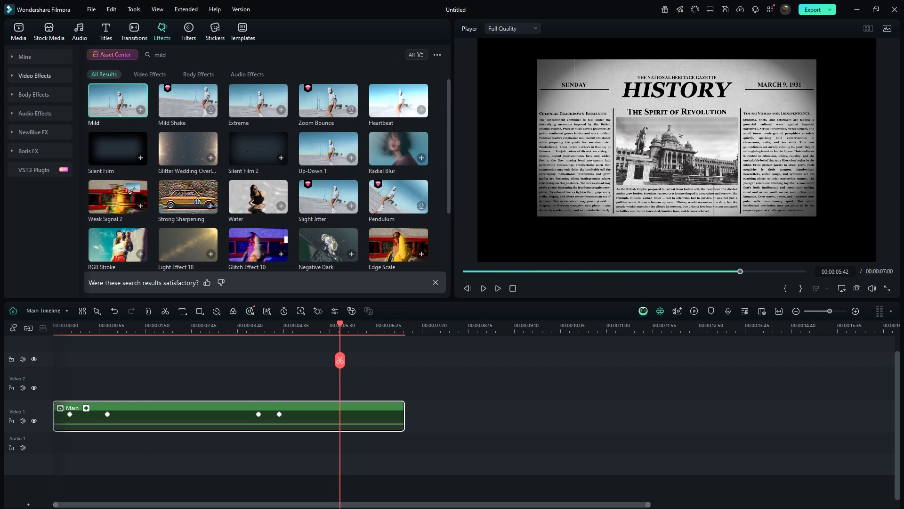
drag(130, 191, 248, 371)
- Set the Mild effect's Frequency to 1.50 and its Position X, Y and Z to 0.02 each
double_click(303, 382)
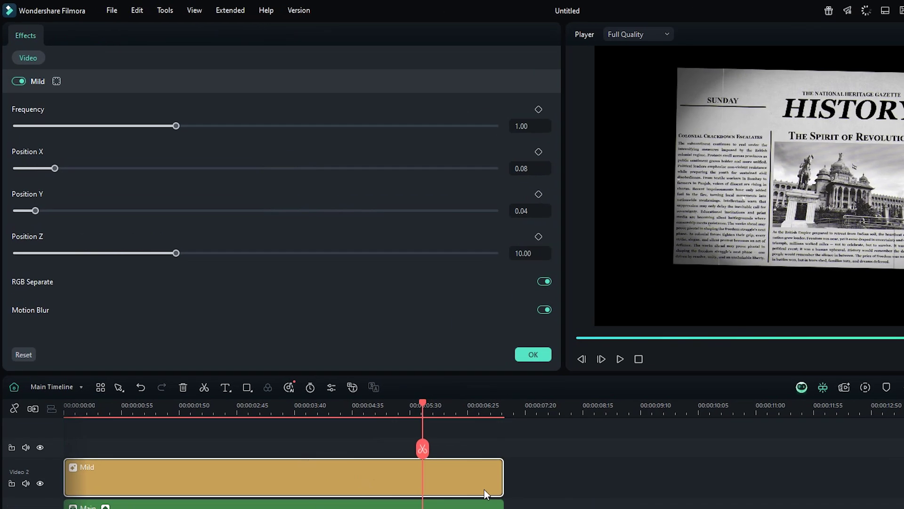
text(.5)
key(Return)
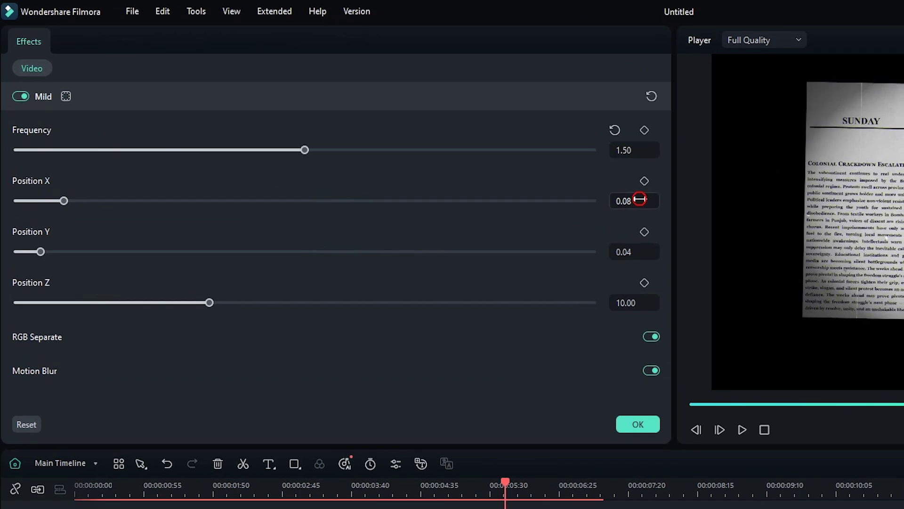
text(2)
key(Return)
click(636, 252)
key(BackSpace)
text(2)
key(Return)
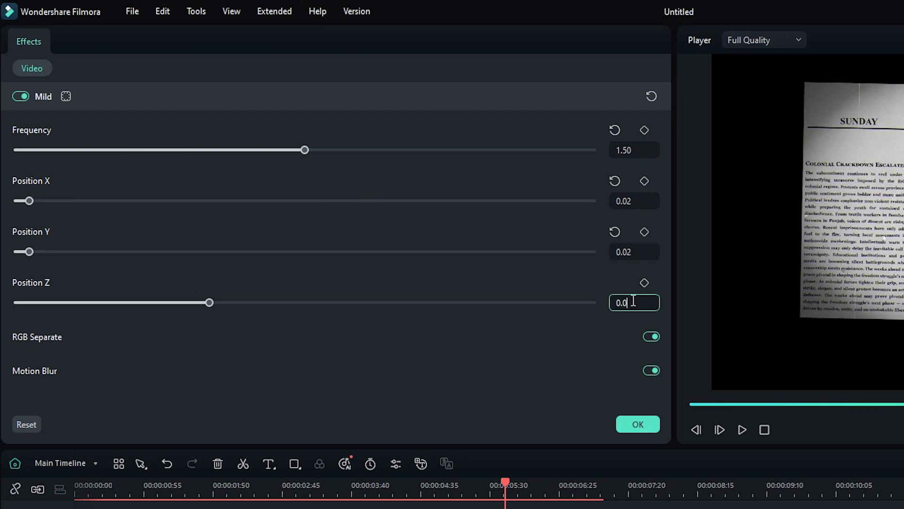
text(2)
key(Return)
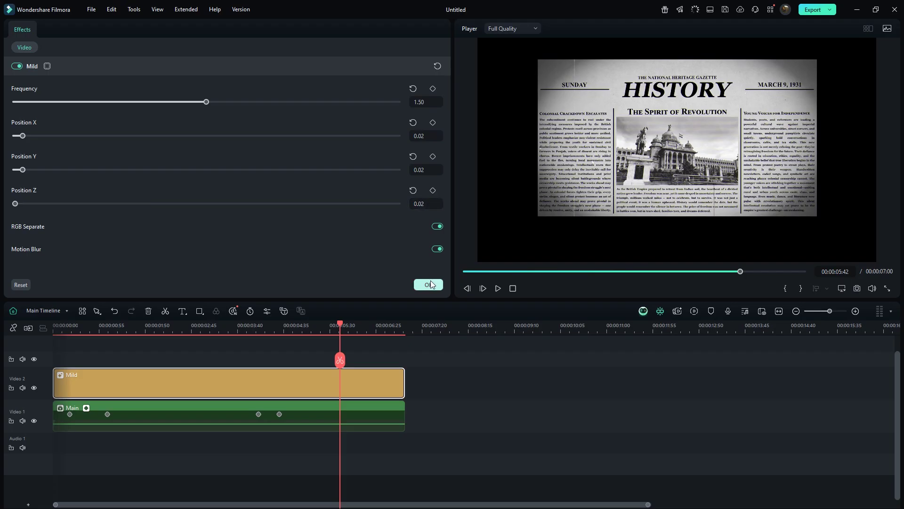
click(428, 285)
- Search the effects for "vignette" and add Vignette Radius on the track above Mild, extended to 00:00:07:00
click(389, 57)
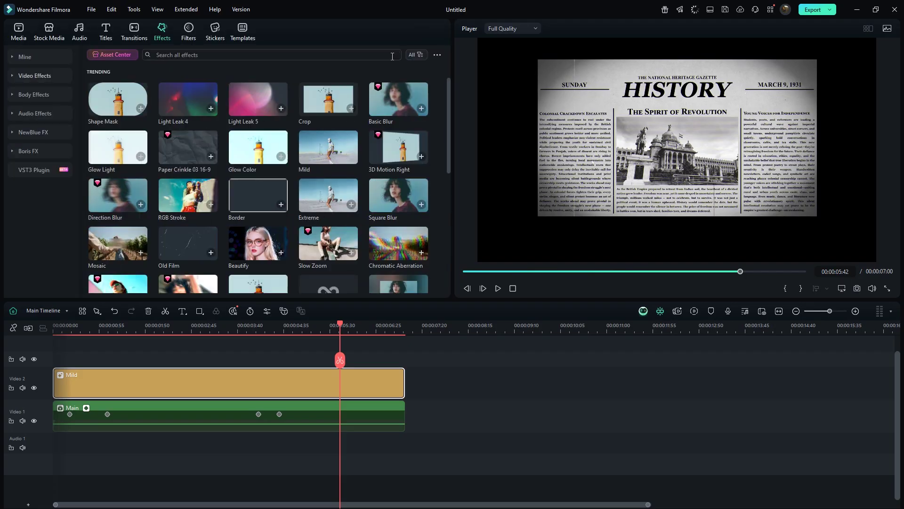
text(vignette)
key(Return)
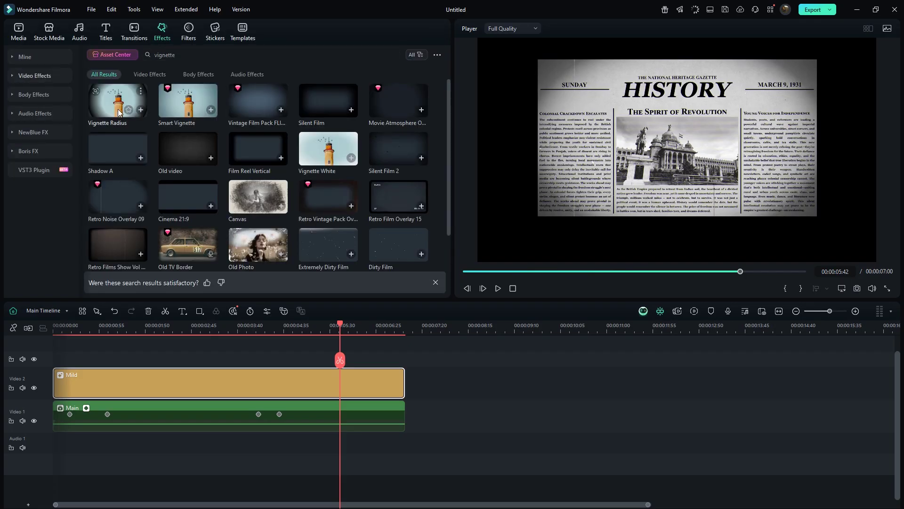
drag(118, 100, 42, 359)
drag(297, 360, 404, 359)
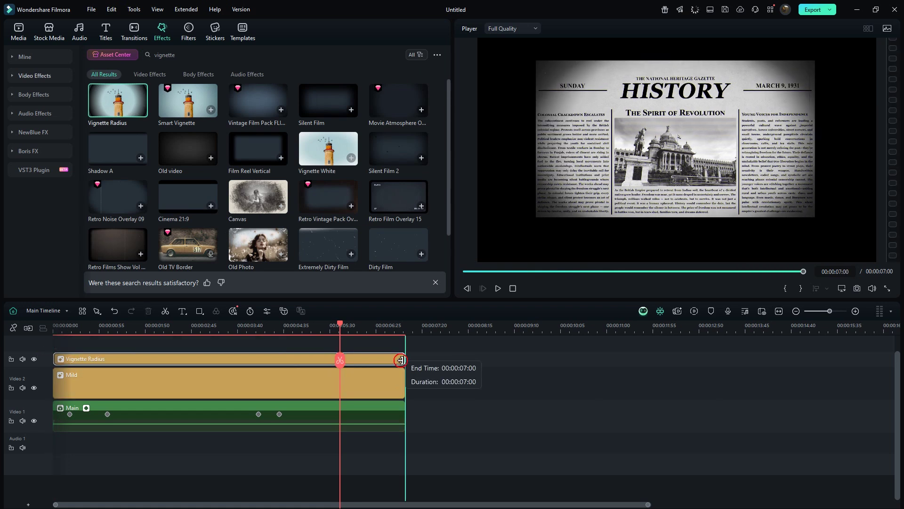
- Set the Vignette Radius effect's Radius to 100 and confirm its settings
double_click(377, 359)
click(341, 101)
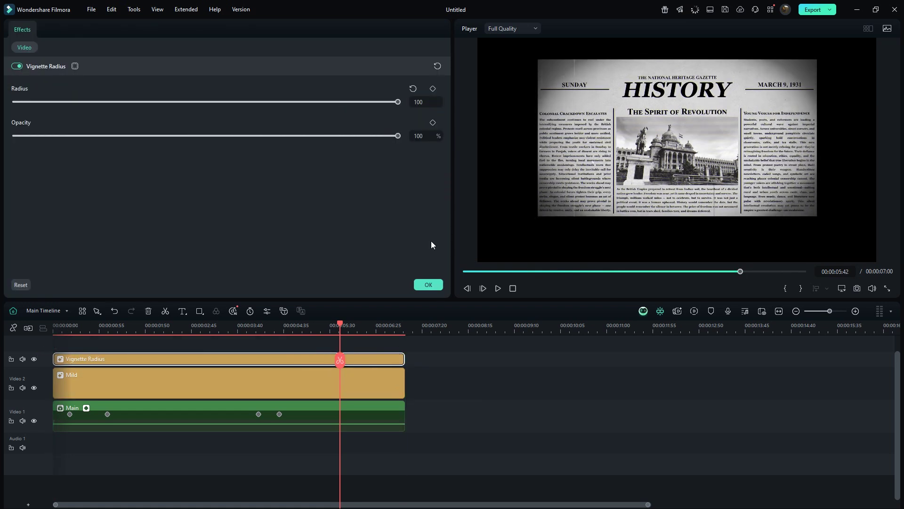
click(428, 285)
- Add a Default Title above the Vignette Radius effect from 00:00:04:18 to the end of the Main clip
drag(343, 329, 270, 334)
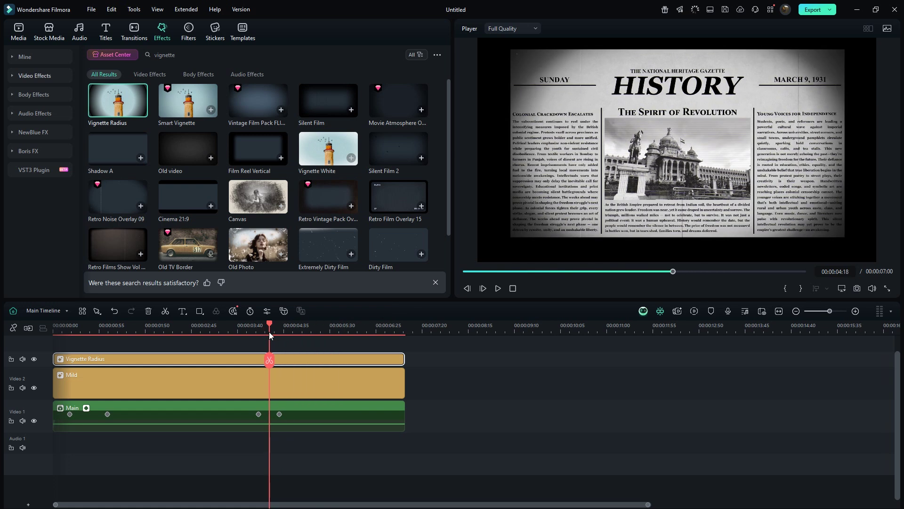
click(106, 32)
drag(123, 89, 518, 375)
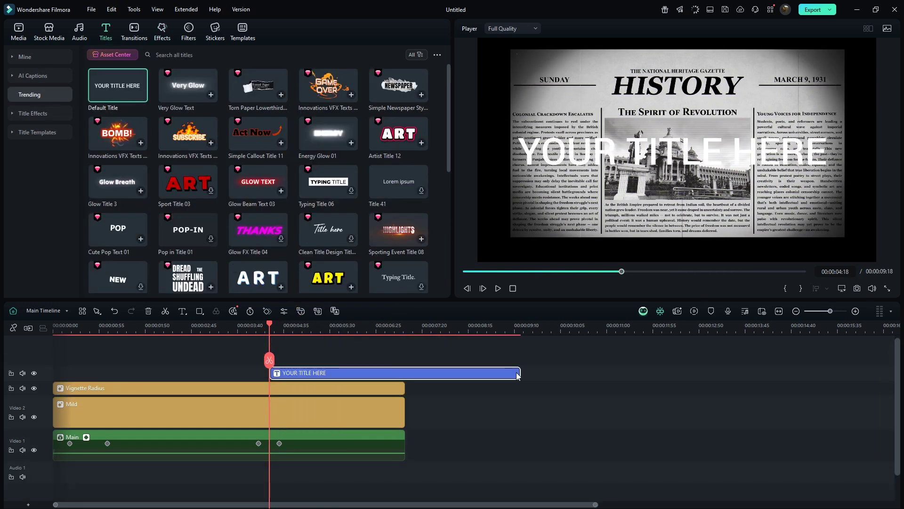
- Change the title's text to "MARCH 1931" in the advanced text editor and fill it with yellow
double_click(471, 373)
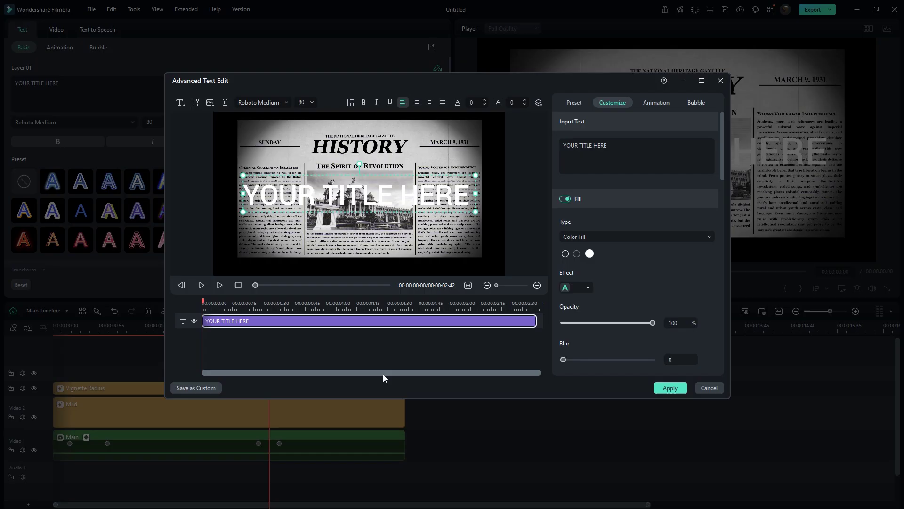
click(610, 161)
key(ctrl+a)
key(BackSpace)
text(MARCH 1931)
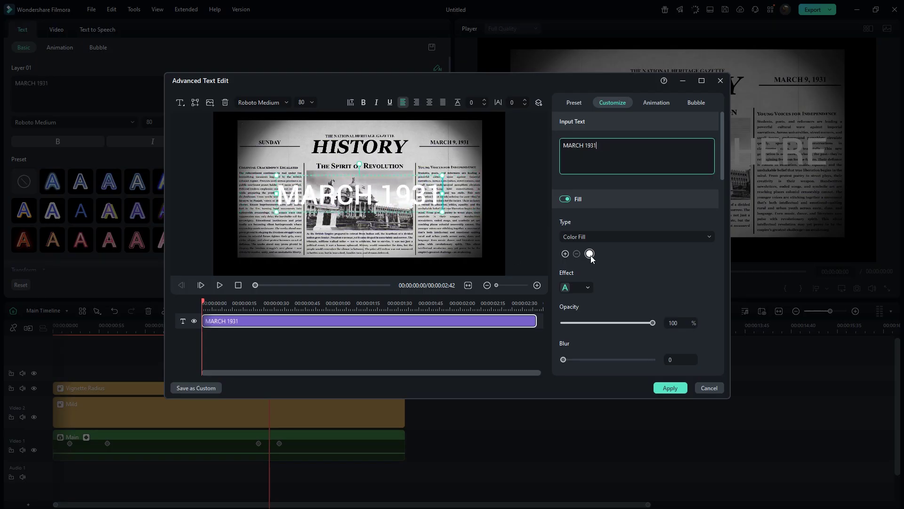
click(590, 254)
click(619, 335)
- Give the title a yellow shadow with 71% opacity, blur 13 and distance 0, and set its font to Bastia W05 Bold
scroll(620, 335, down, 5)
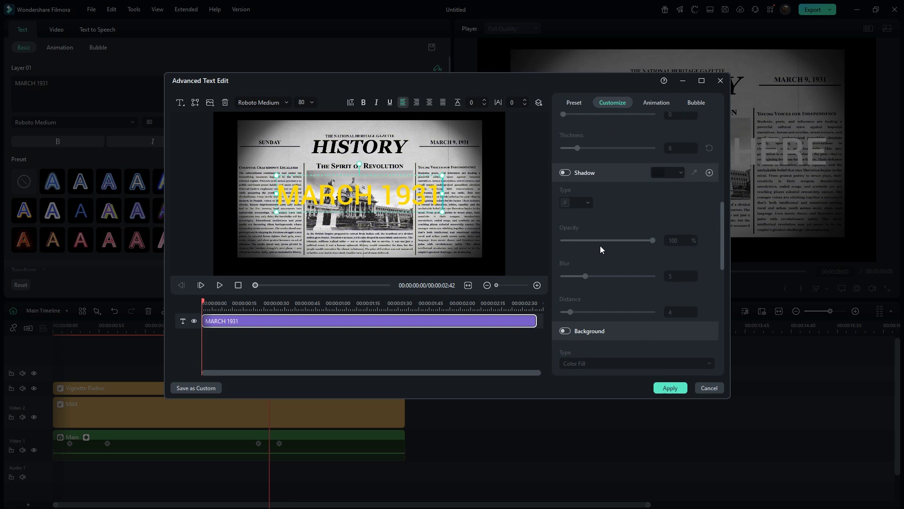
click(565, 172)
drag(569, 312, 563, 312)
drag(585, 276, 621, 276)
click(681, 173)
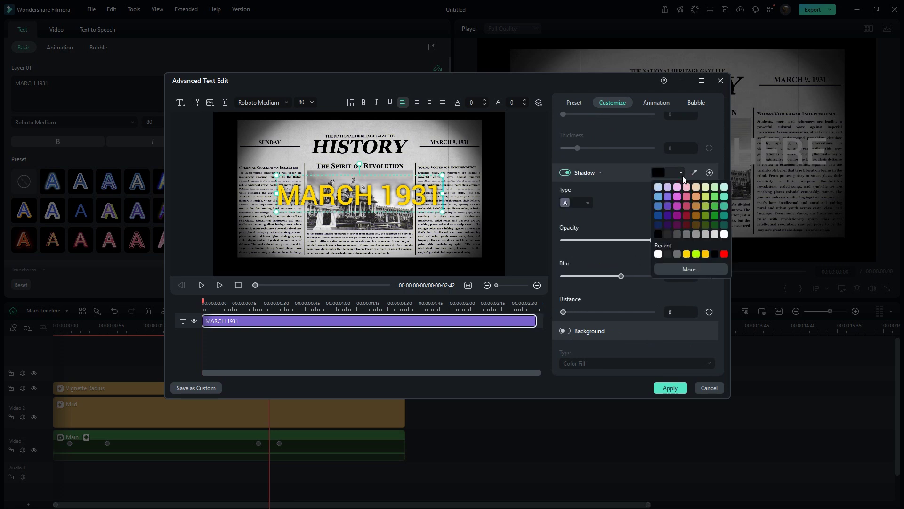
click(685, 257)
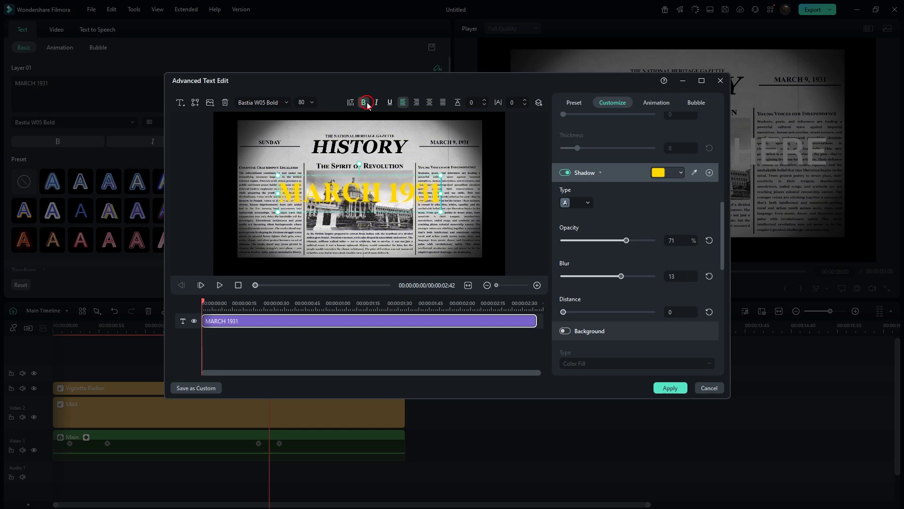
- Give the title the Raise Up entrance animation and apply the advanced text edits
click(654, 104)
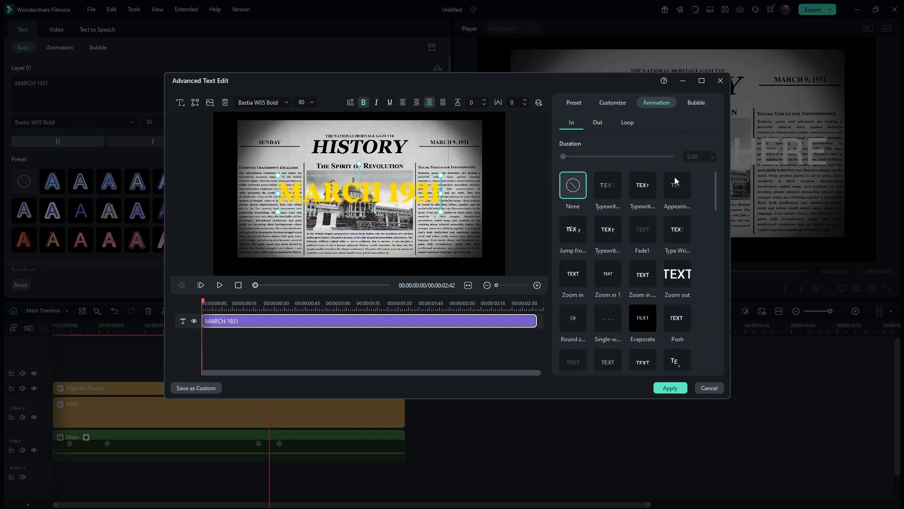
scroll(682, 245, down, 10)
click(642, 346)
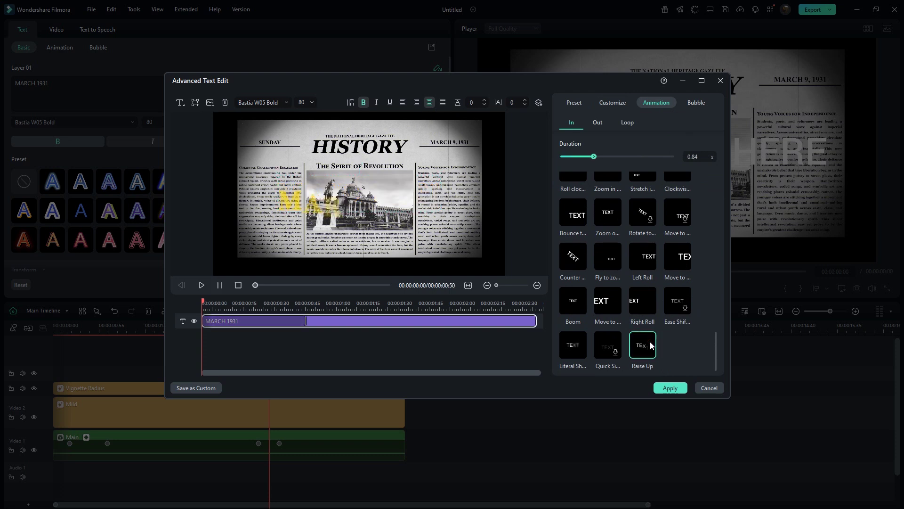
click(669, 387)
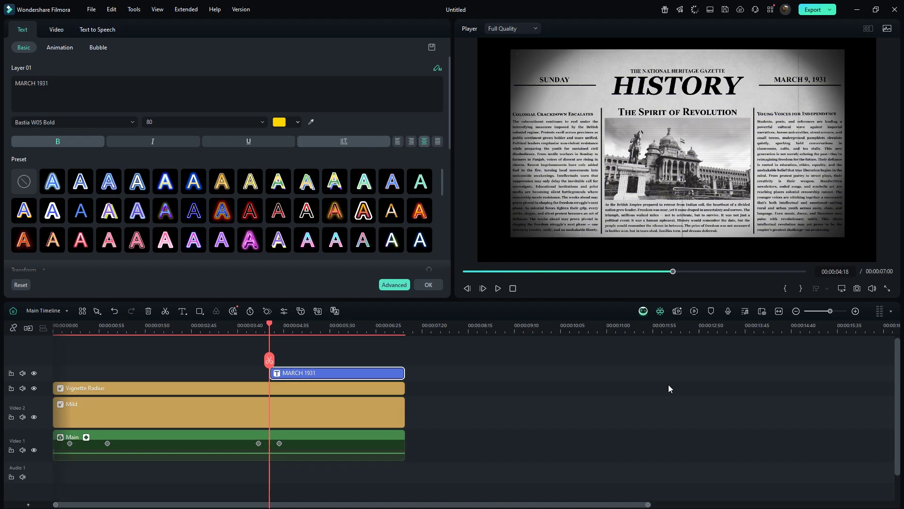
- Shrink the MARCH 1931 title to size 44 at 00:00:05:27 and place it centred below the article
click(327, 330)
click(697, 140)
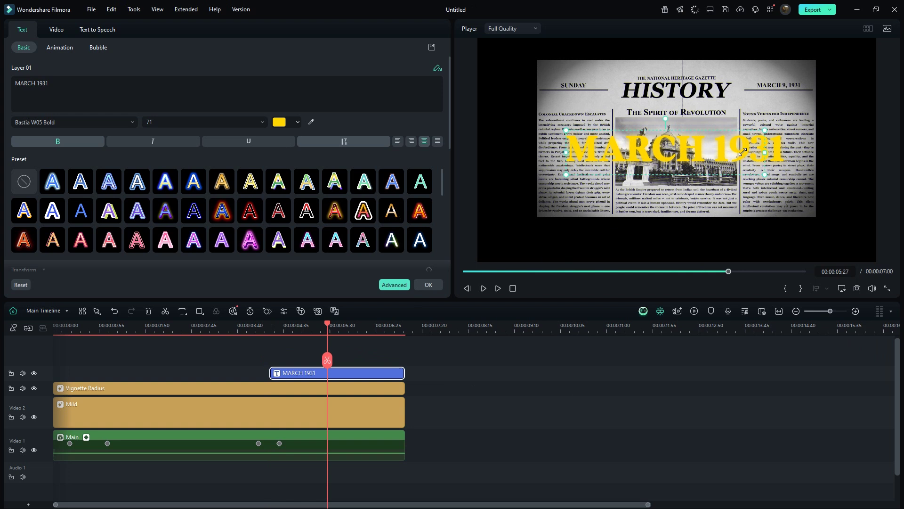
drag(788, 124, 734, 238)
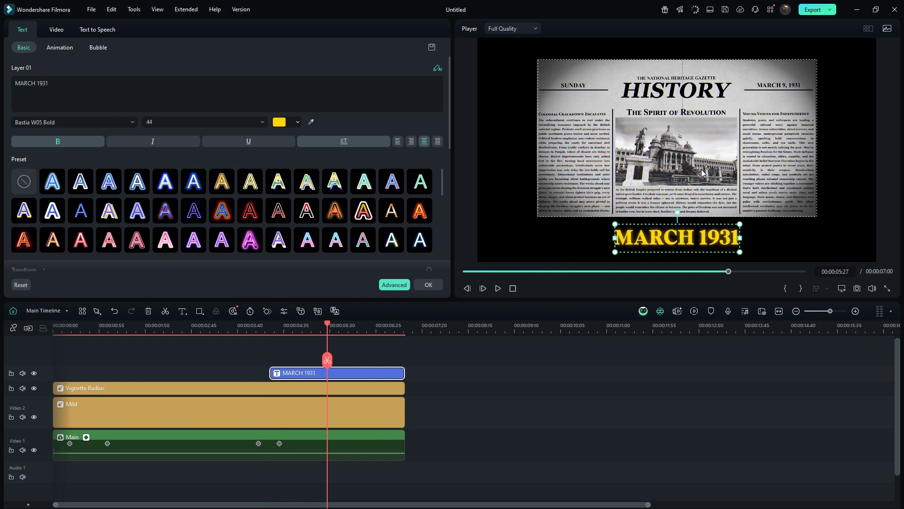
- Move all clips up one track, search the stock media for "PAPER" and place the Catering Food Promo clip at the start of Video 1
drag(536, 362, 340, 392)
click(48, 33)
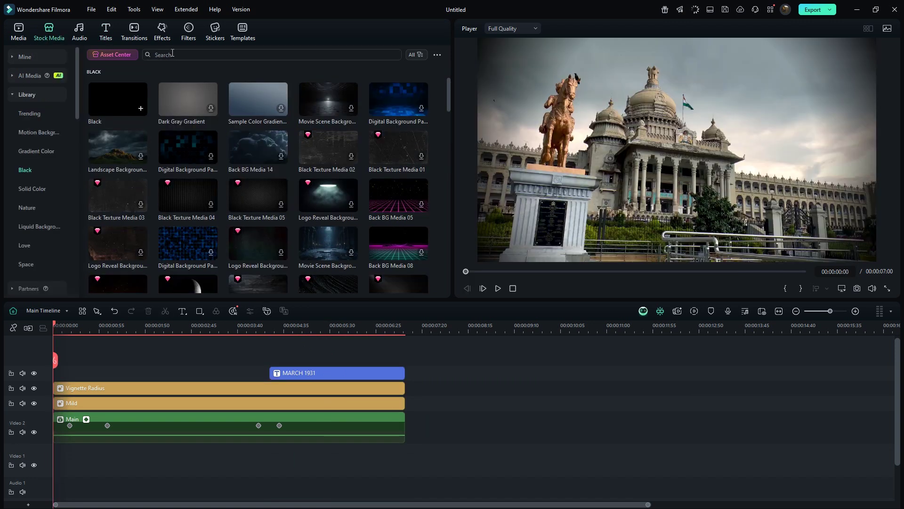
click(176, 54)
text(PAPER)
key(Return)
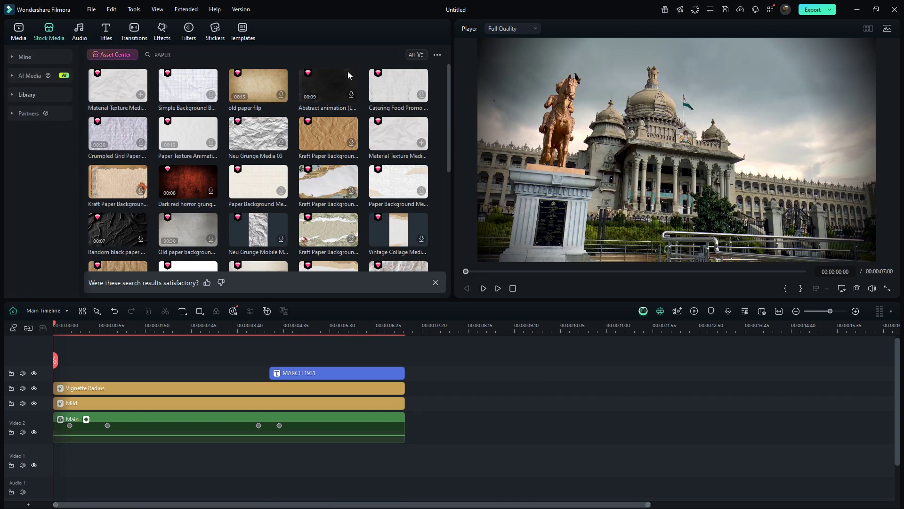
drag(391, 89, 24, 456)
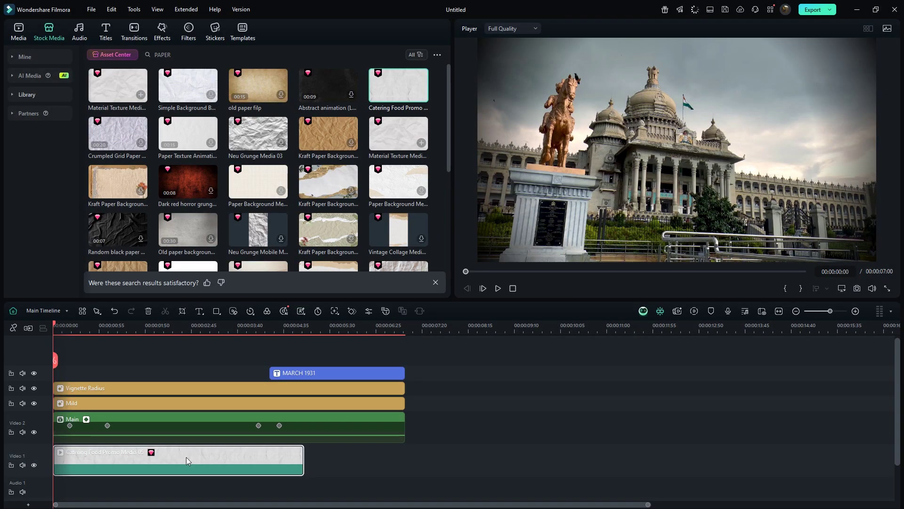
- Slow the paper background clip on Video 1 to a uniform-speed duration of 00:00:07:00
click(188, 457)
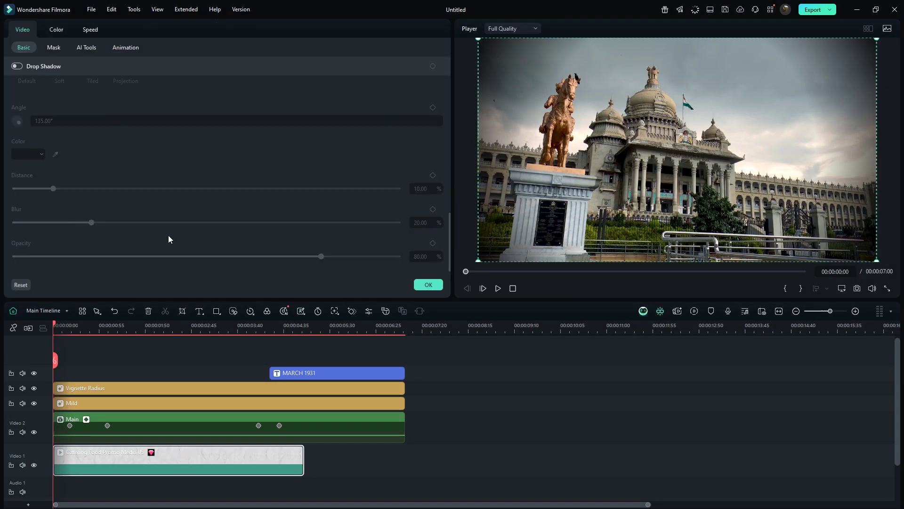
click(91, 31)
click(34, 109)
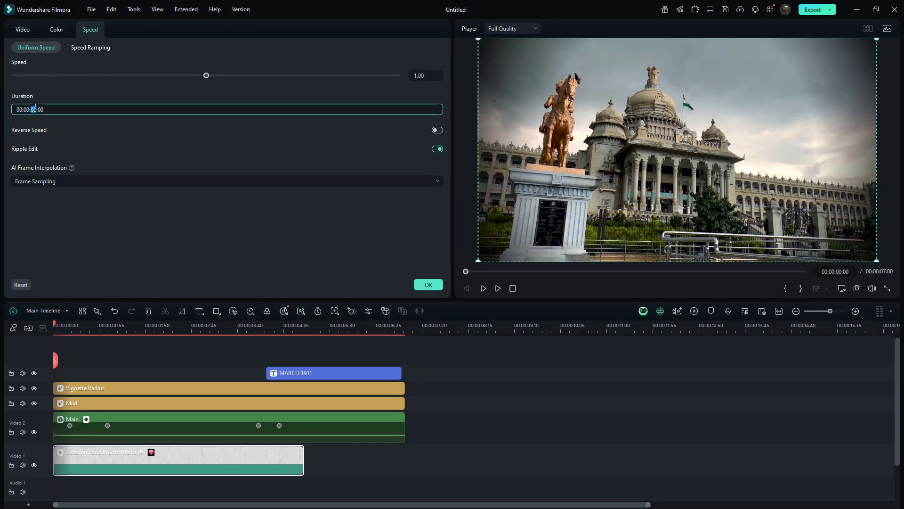
text(07)
key(Return)
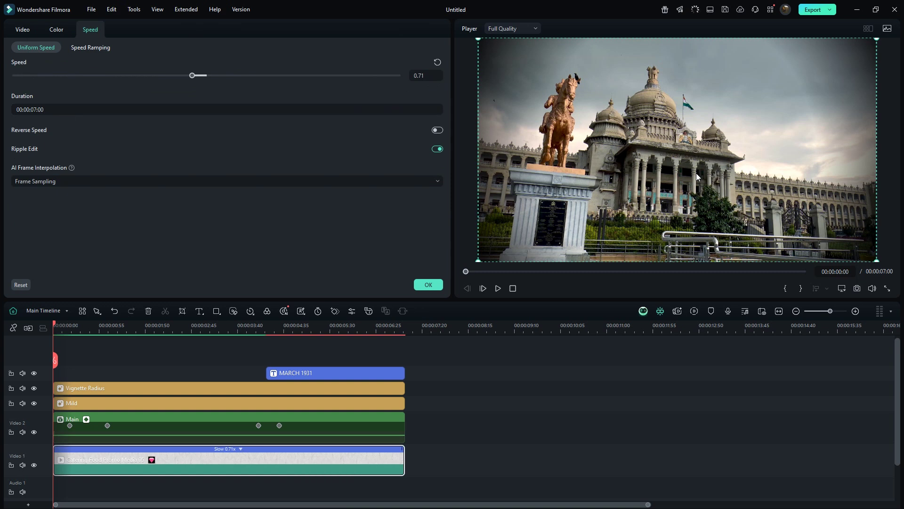
- Reset the Vignette Radius effect's radius to 85, lower its opacity to 50%, and play the composition
click(181, 390)
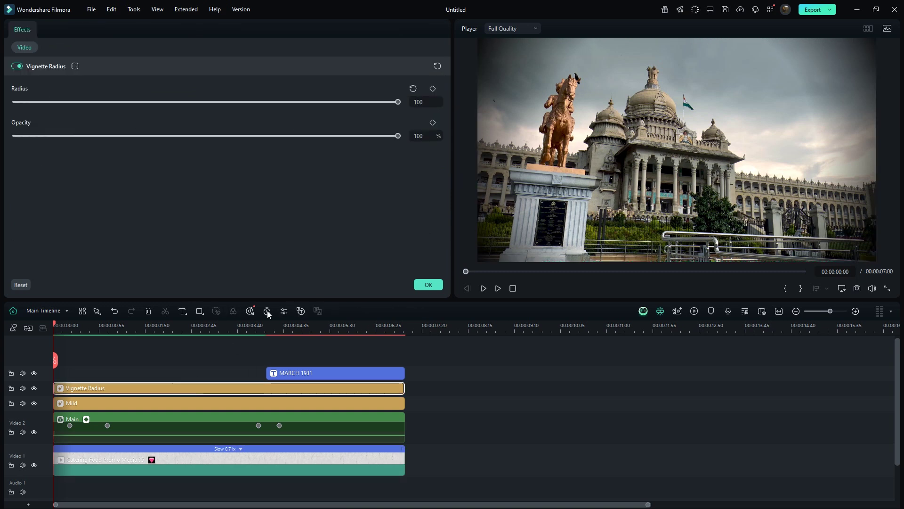
click(414, 90)
drag(398, 136, 206, 156)
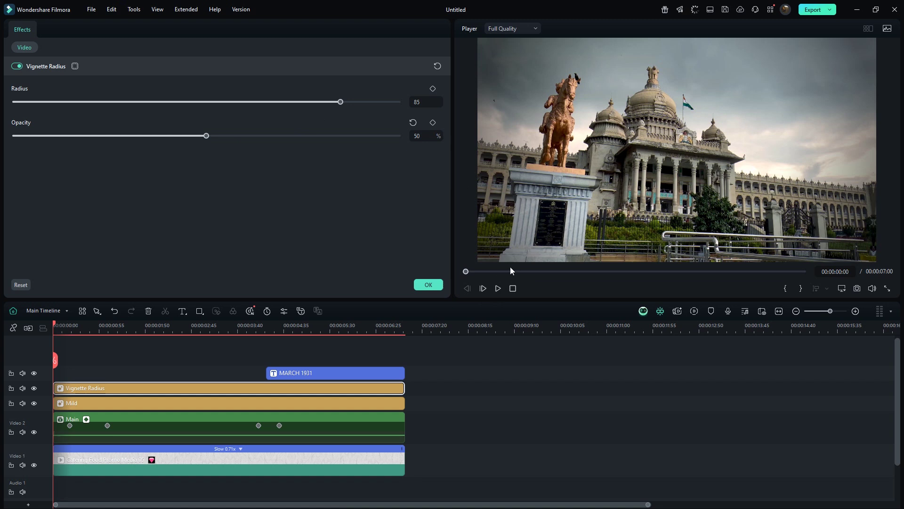
click(498, 287)
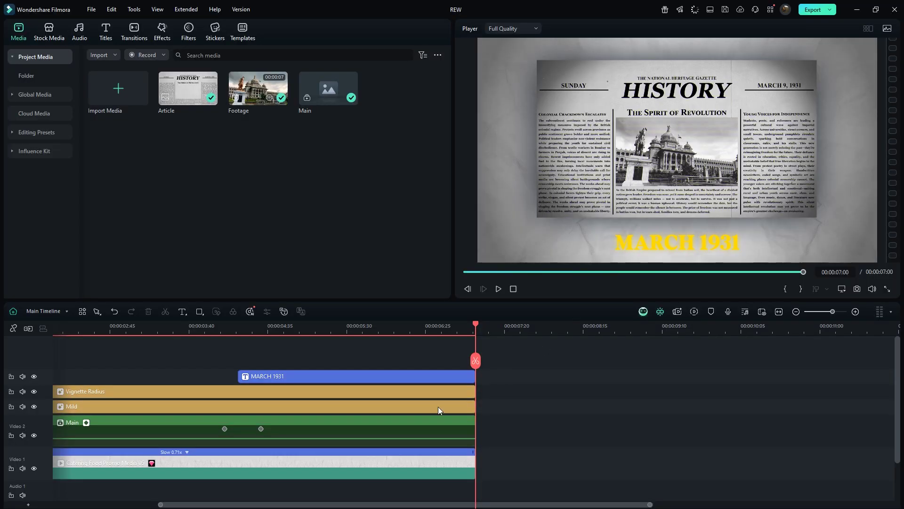
- Inside the Main compound clip, place Texture on Video 1 and Without Texture Article above it, both ending at 00:00:25:03
right_click(397, 428)
click(425, 324)
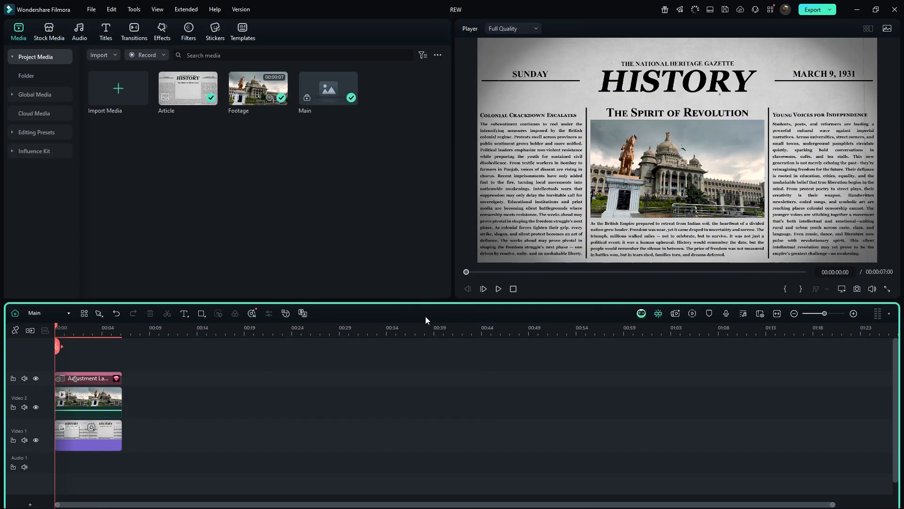
mouse_move(285, 217)
mouse_down()
mouse_move(292, 202)
mouse_move(289, 226)
mouse_up()
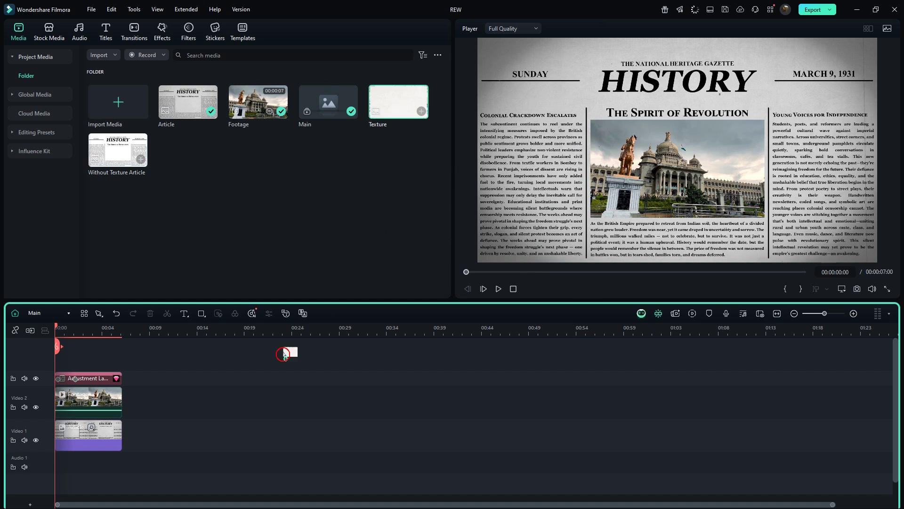
drag(284, 354, 296, 438)
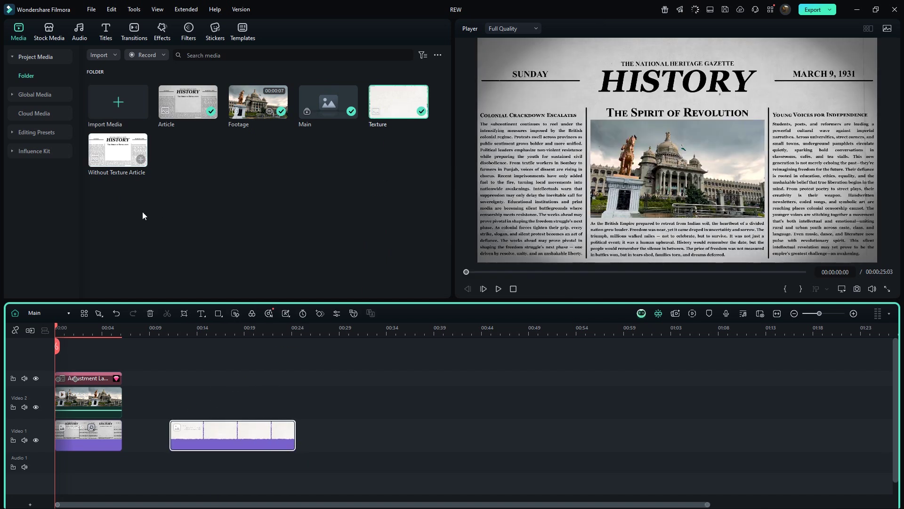
drag(186, 388, 294, 406)
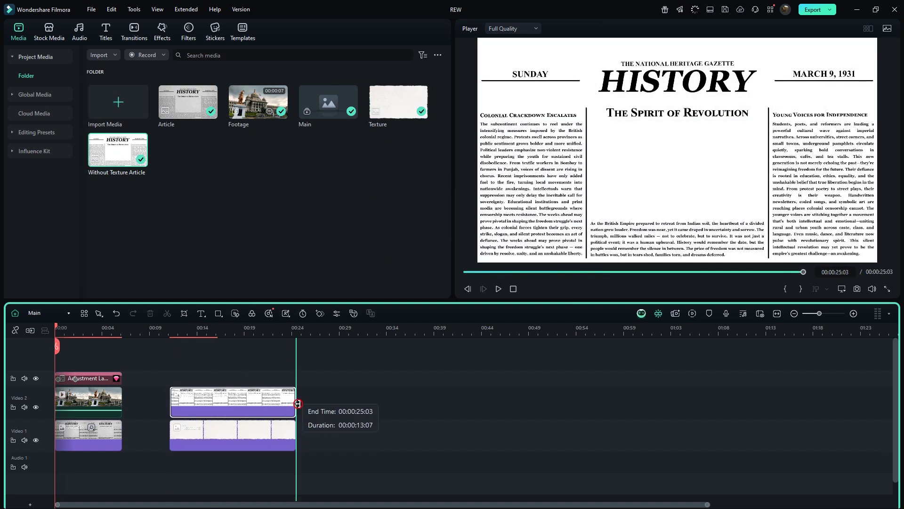
- Scale the Without Texture Article image to 95.16% and set its blend mode to Multiply
double_click(288, 407)
drag(122, 101, 118, 101)
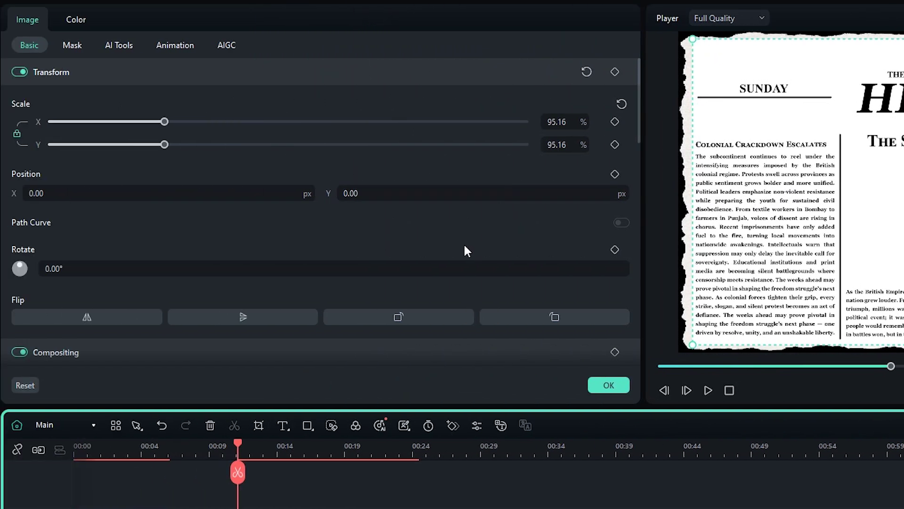
scroll(463, 245, down, 5)
click(485, 174)
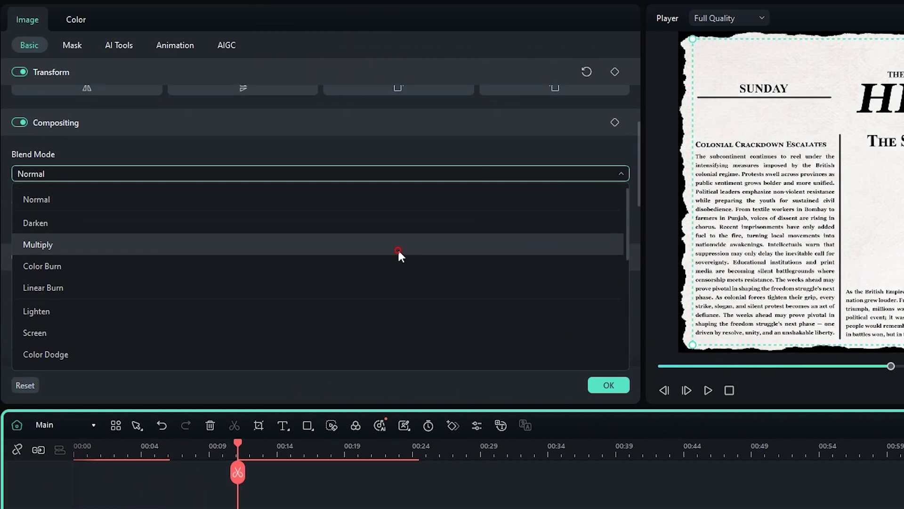
click(400, 249)
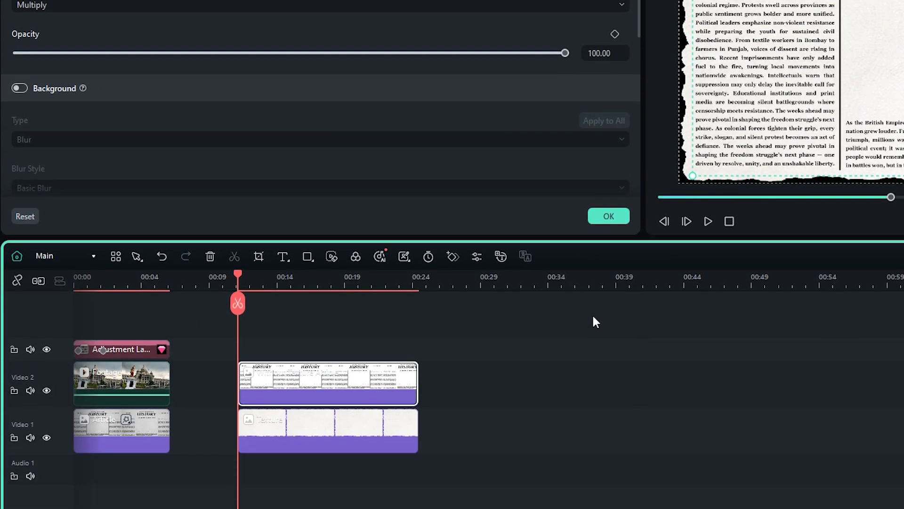
- Combine the texture and the untextured article into a compound clip named "Article"
drag(563, 309, 366, 398)
right_click(367, 398)
click(424, 136)
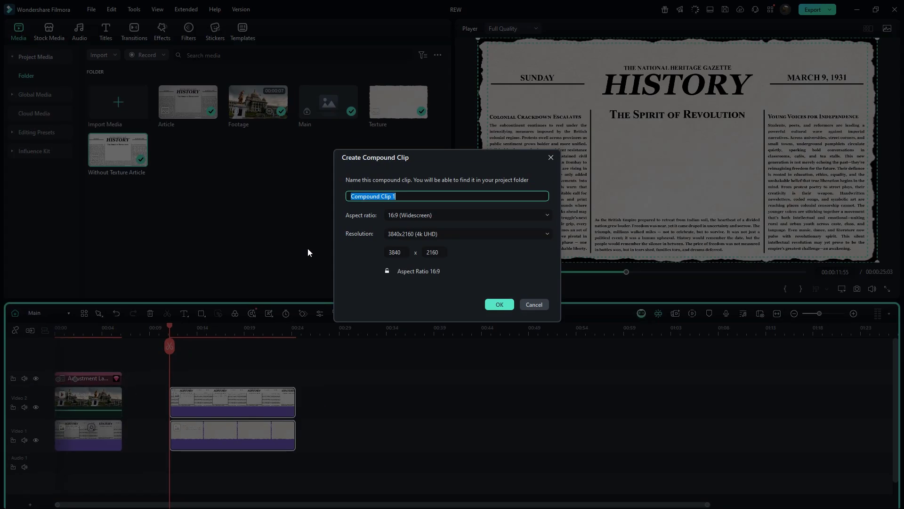
text(Article)
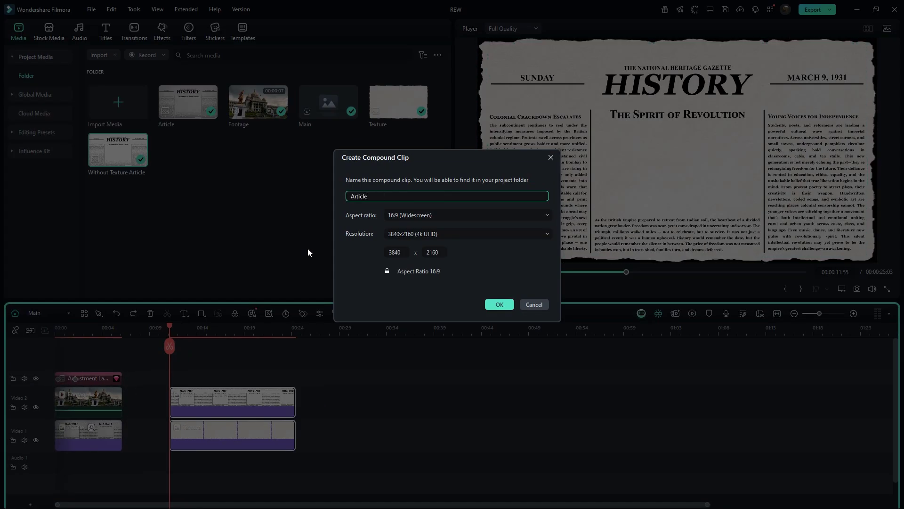
key(Return)
- Replace the old article image on Video 1 with the Article compound clip and trim it to the footage's length
drag(209, 435, 95, 435)
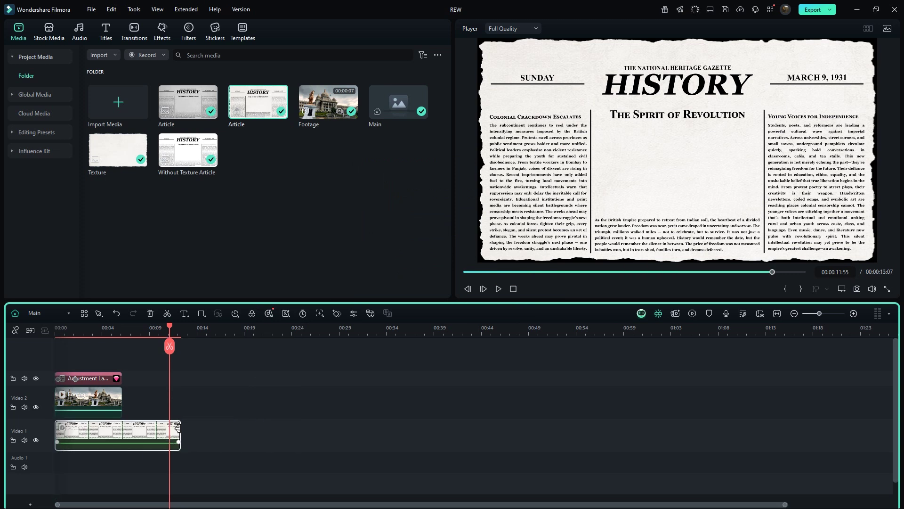
drag(181, 435, 122, 434)
click(87, 331)
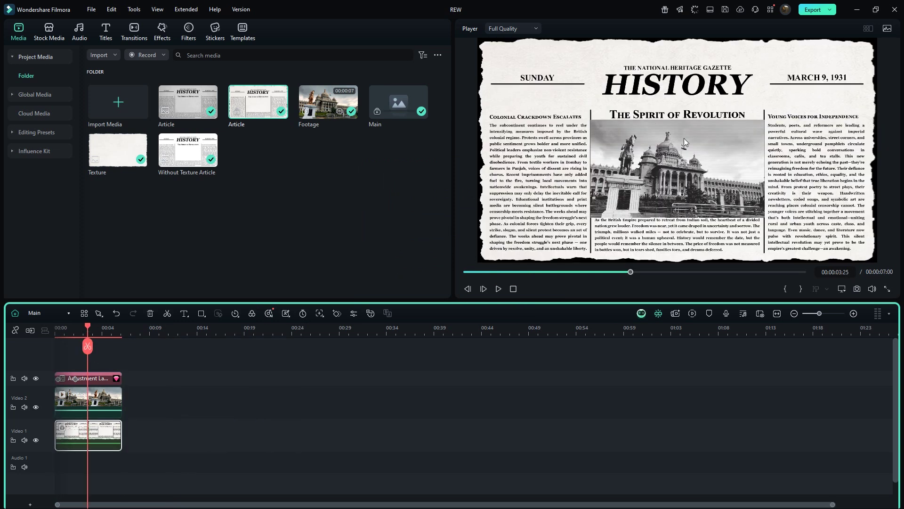
- Set the footage clip's scale to 41.5% so it fits the article's picture area
click(110, 404)
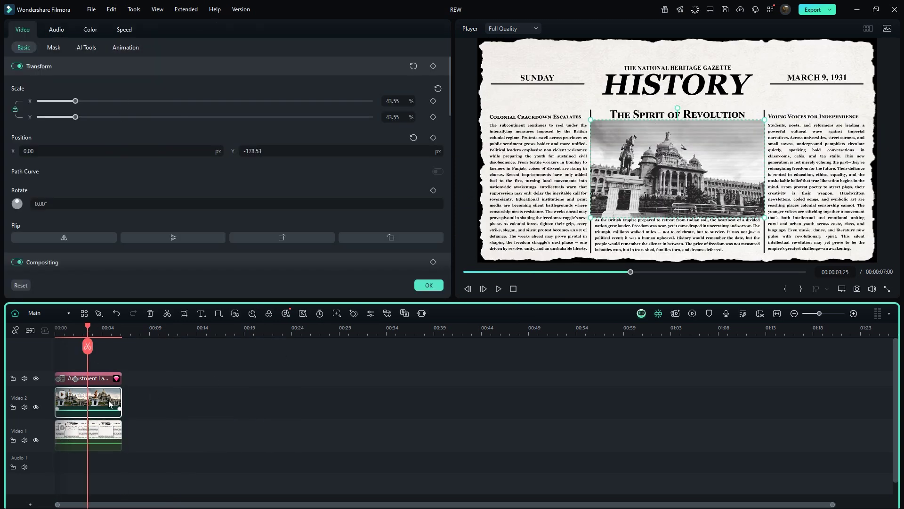
click(395, 102)
text(41.5)
key(Return)
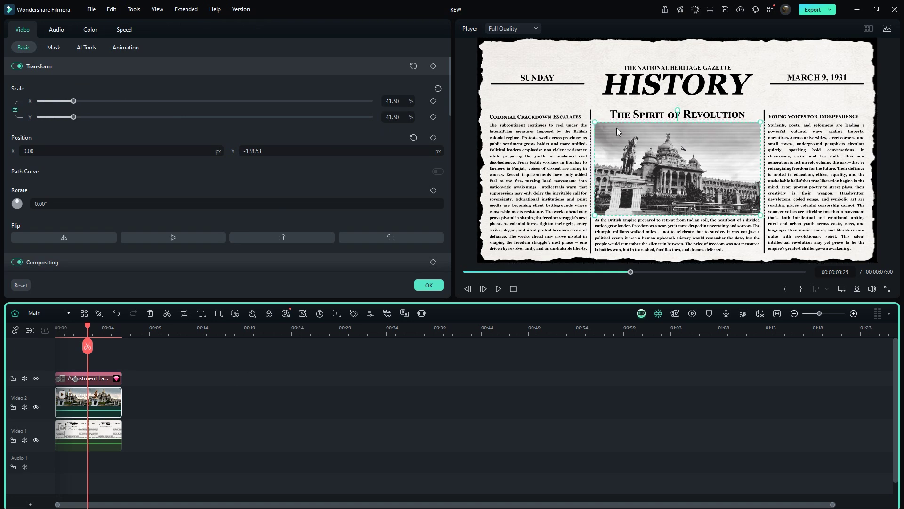
- Back on the main timeline, set the Main clip's first keyframe at 00:00:00:20 to scale 243% and Y position 424
click(16, 314)
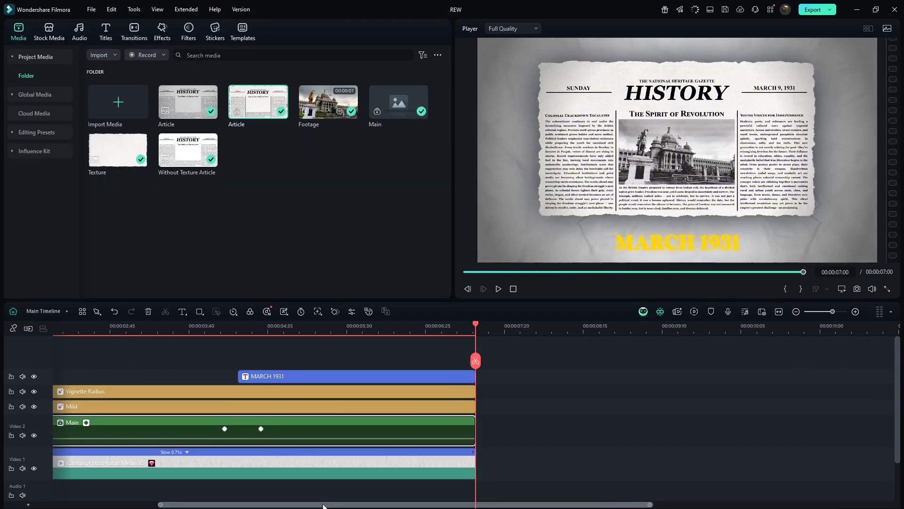
drag(323, 505, 212, 504)
click(82, 428)
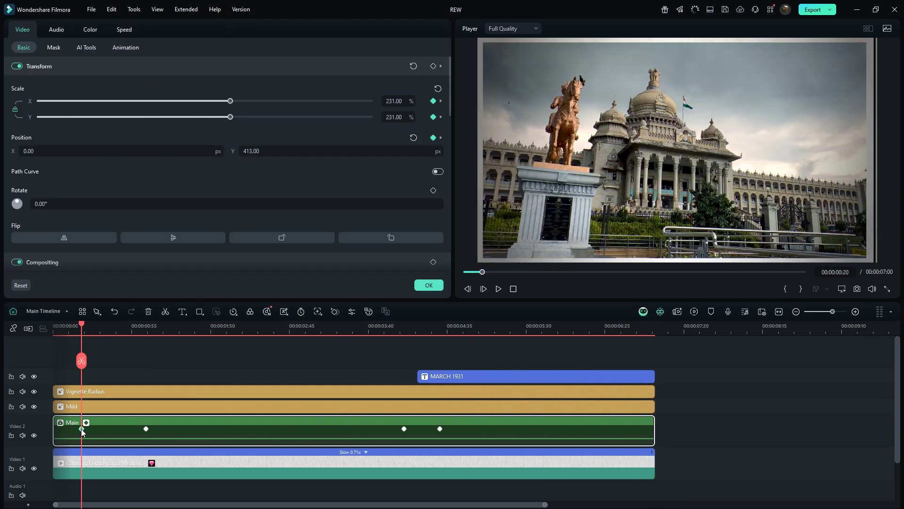
click(394, 101)
text(243)
key(Return)
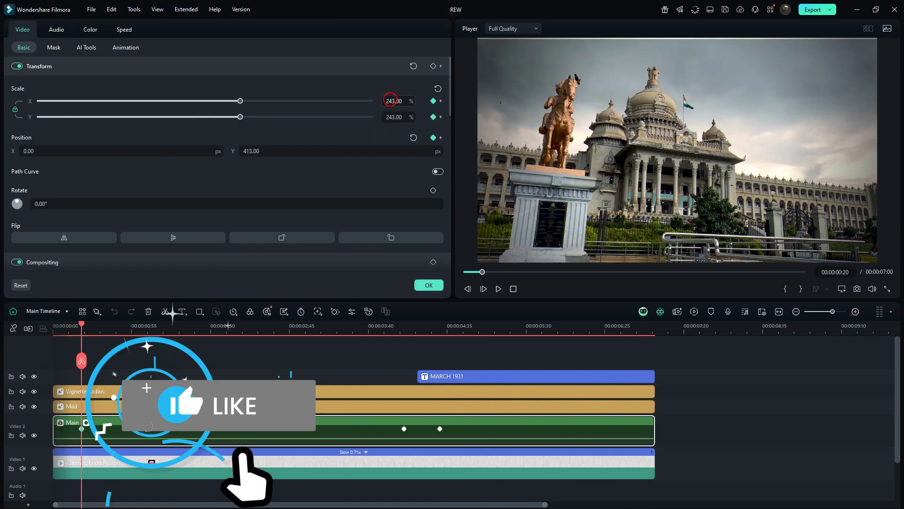
drag(380, 151, 385, 152)
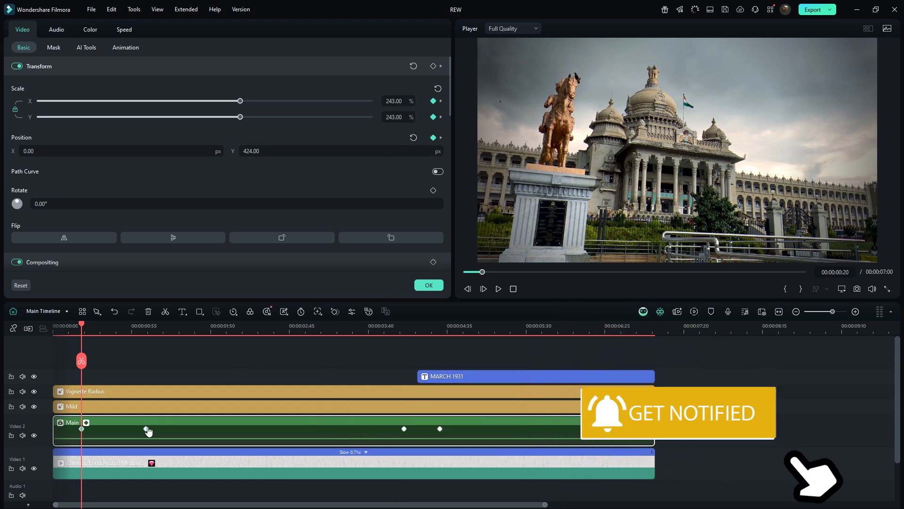
- Set the Main clip's scale to 105% at its second and third keyframes, at 00:00:01:05 and 00:00:04:05
click(146, 428)
drag(393, 118, 395, 118)
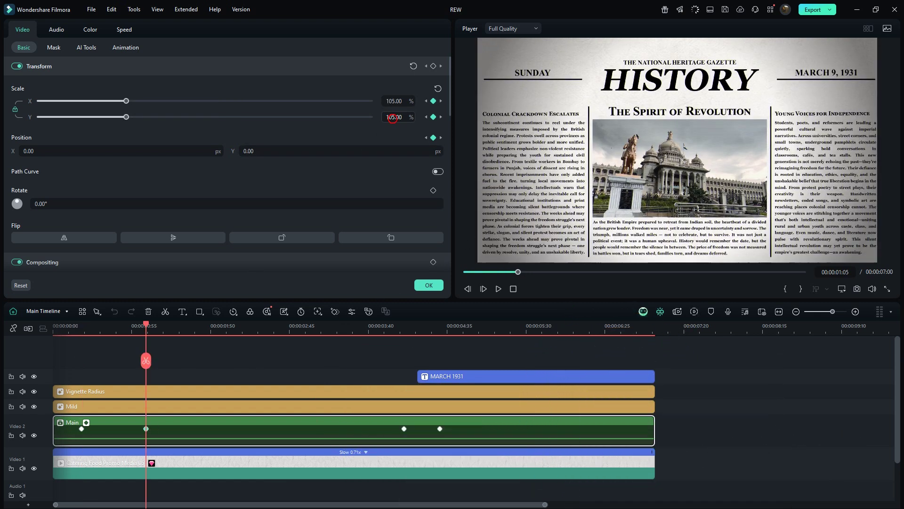
click(404, 428)
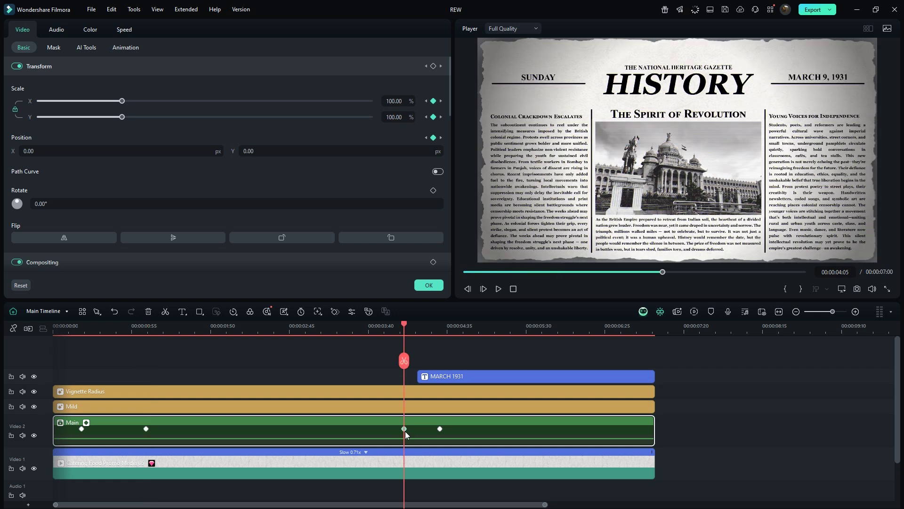
click(388, 118)
text(105)
key(Return)
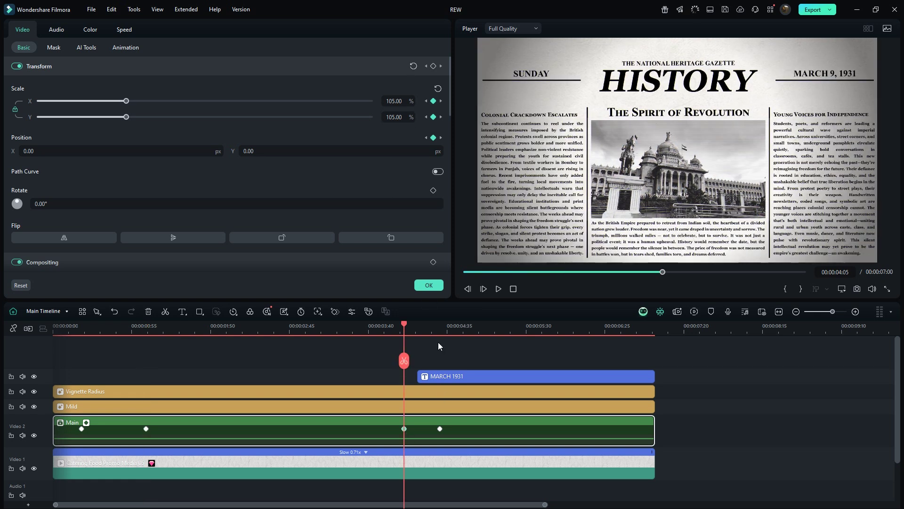
- Go to the Main clip's last keyframe, then render a timeline preview and play it from the start
click(440, 429)
click(513, 289)
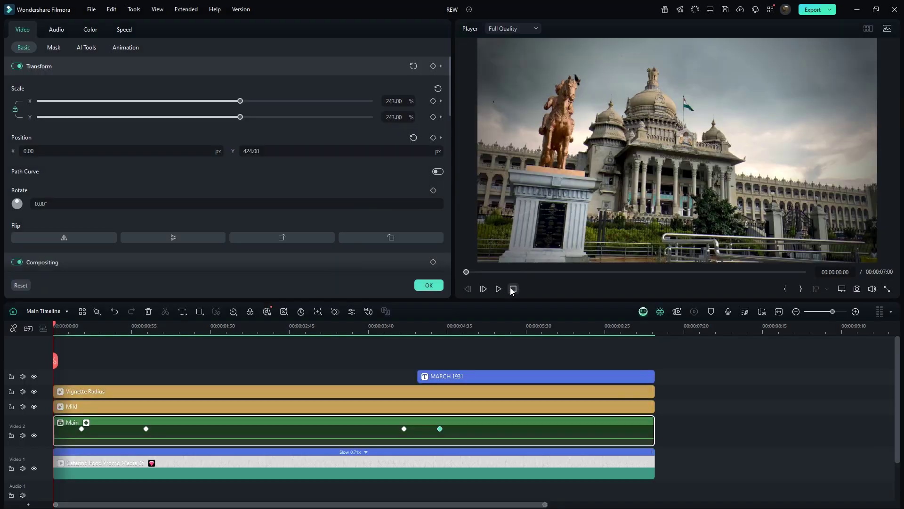
click(499, 289)
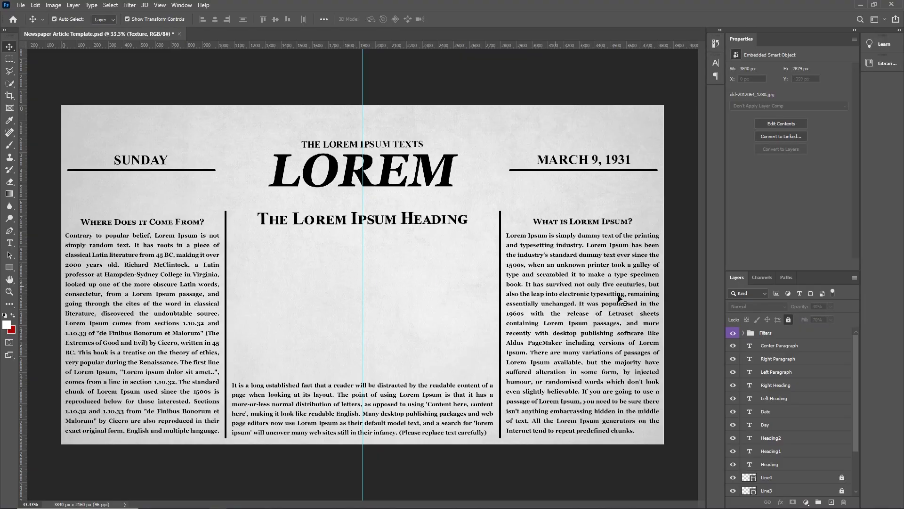
- In Photoshop, toggle the Filters, Center Paragraph, Right Paragraph and Left Paragraph layers off and on to examine the newspaper template
click(732, 334)
click(732, 333)
click(733, 345)
click(733, 345)
click(732, 359)
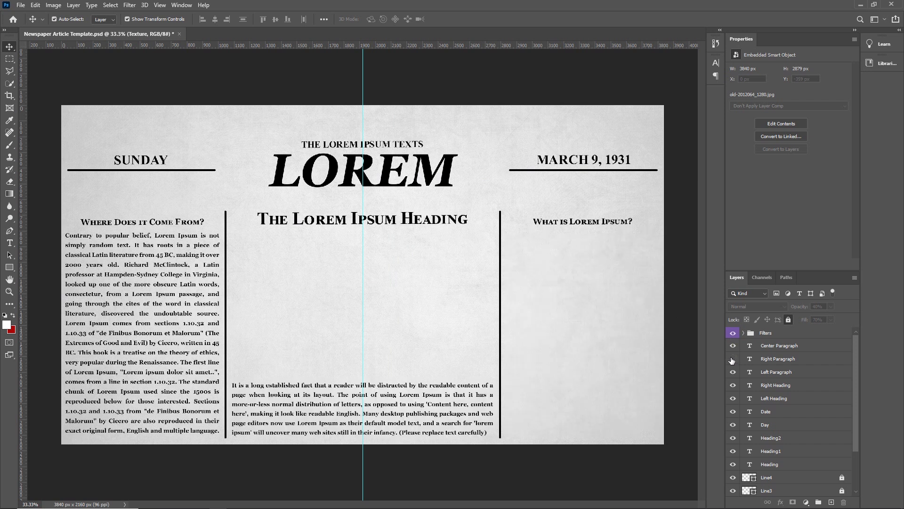
click(732, 358)
click(733, 372)
click(732, 371)
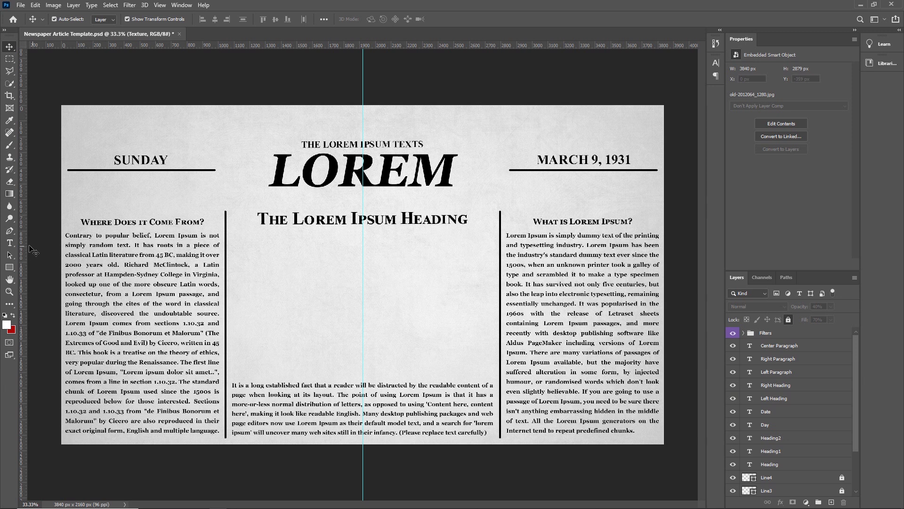
- Open the left paragraph's text for editing with the Type tool
click(10, 242)
click(79, 234)
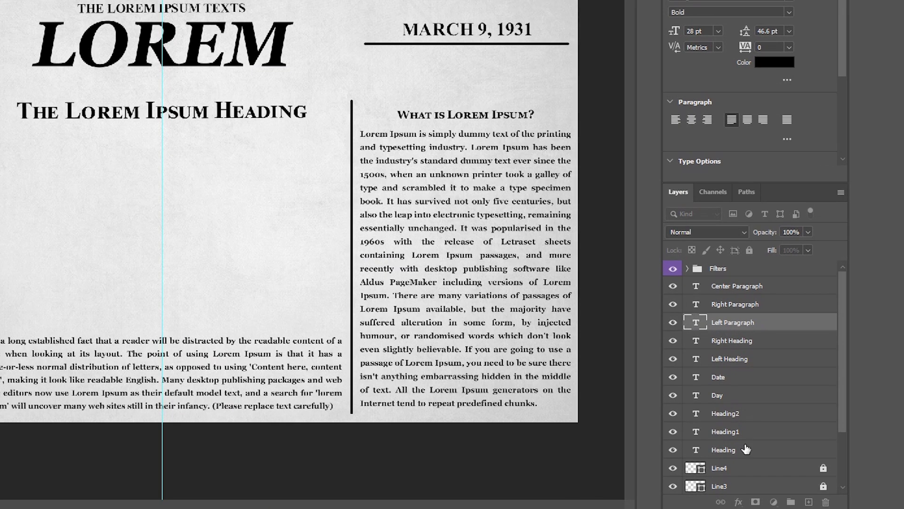
- Hide and show the Texture layer to compare the article with and without its paper texture
scroll(774, 472, down, 3)
click(673, 466)
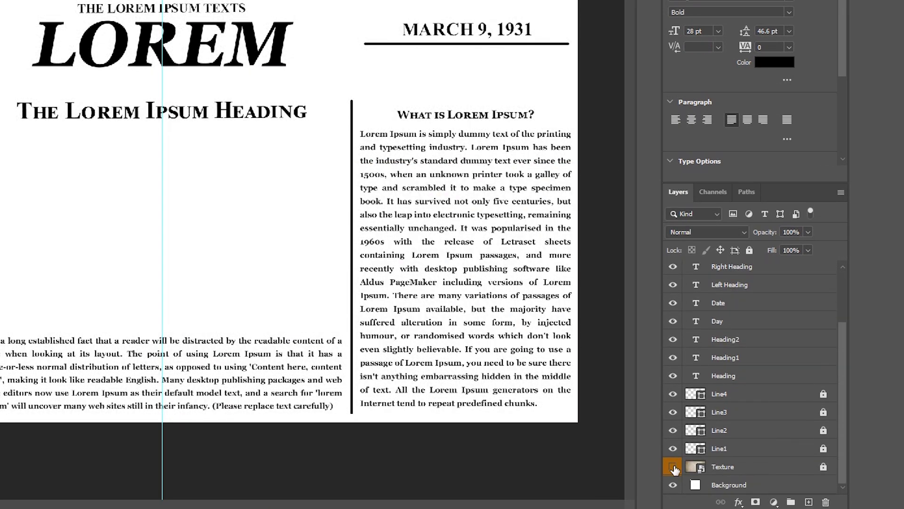
click(673, 466)
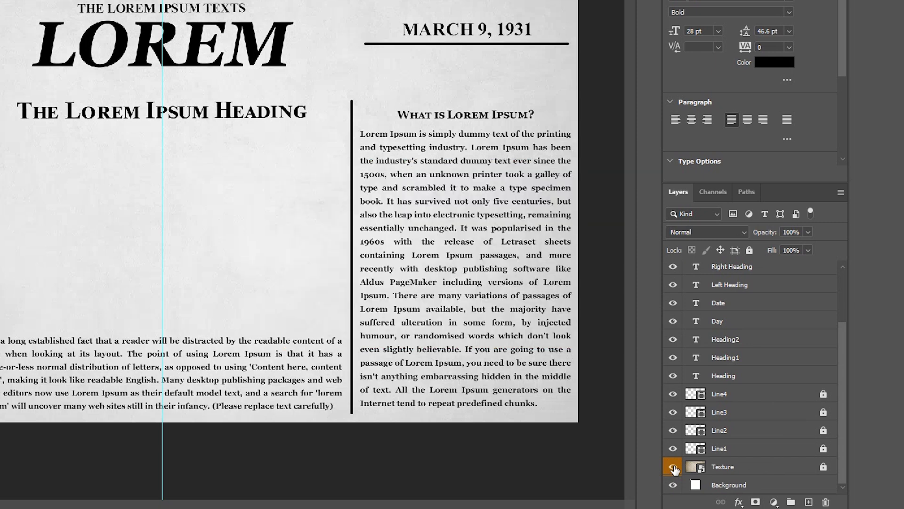